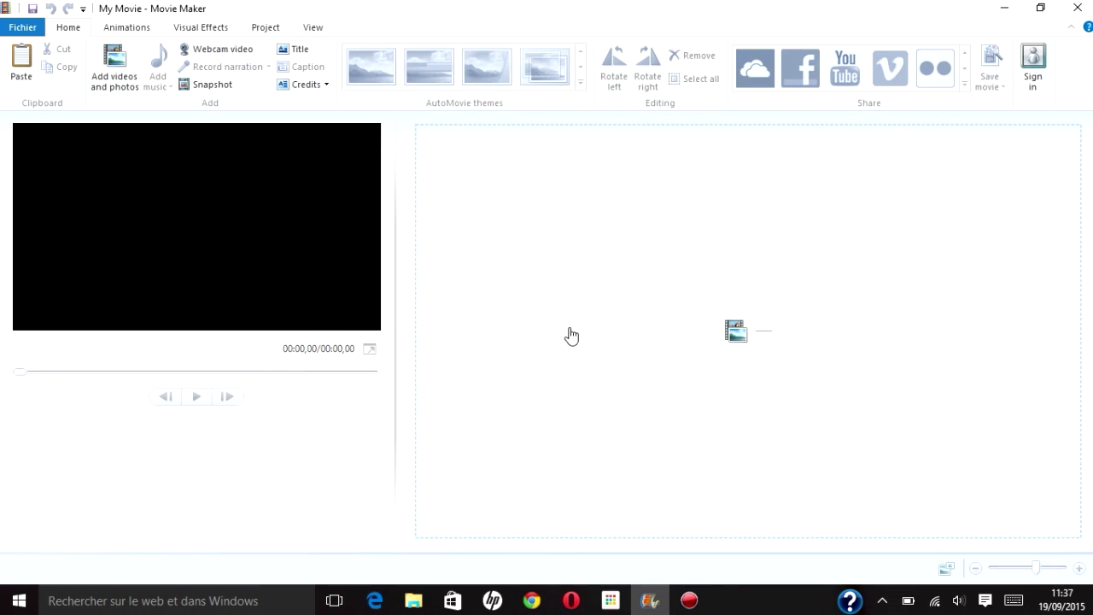
Add the video MVI_0426 from the "MissMymooReads - nouvelles vidéos à trier" folder to the empty movie project
left_click(410, 601)
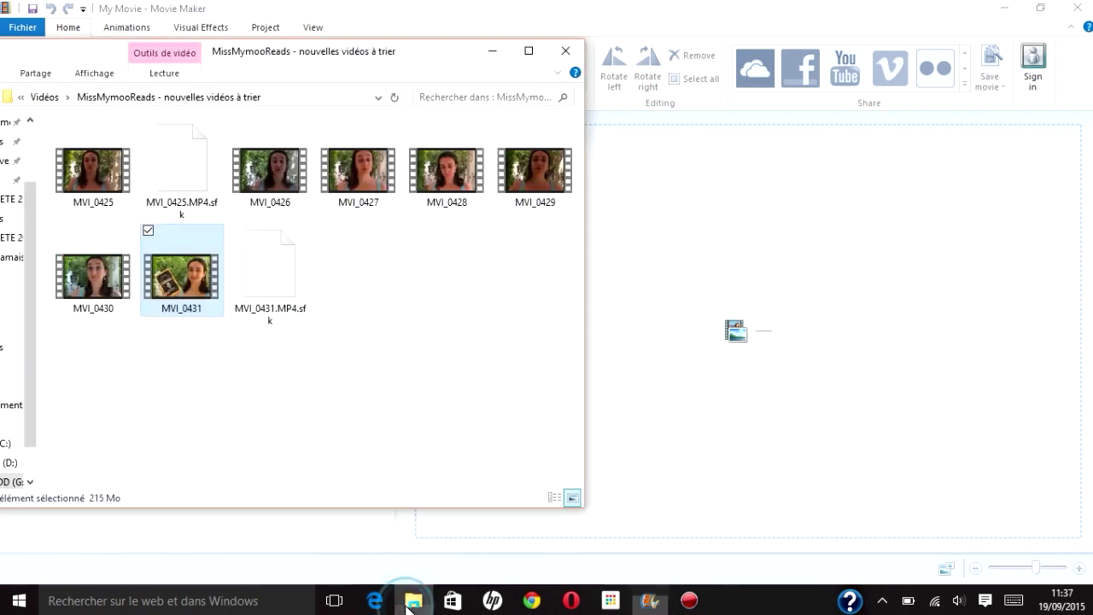
left_click(256, 171)
left_click_drag(257, 171, 745, 338)
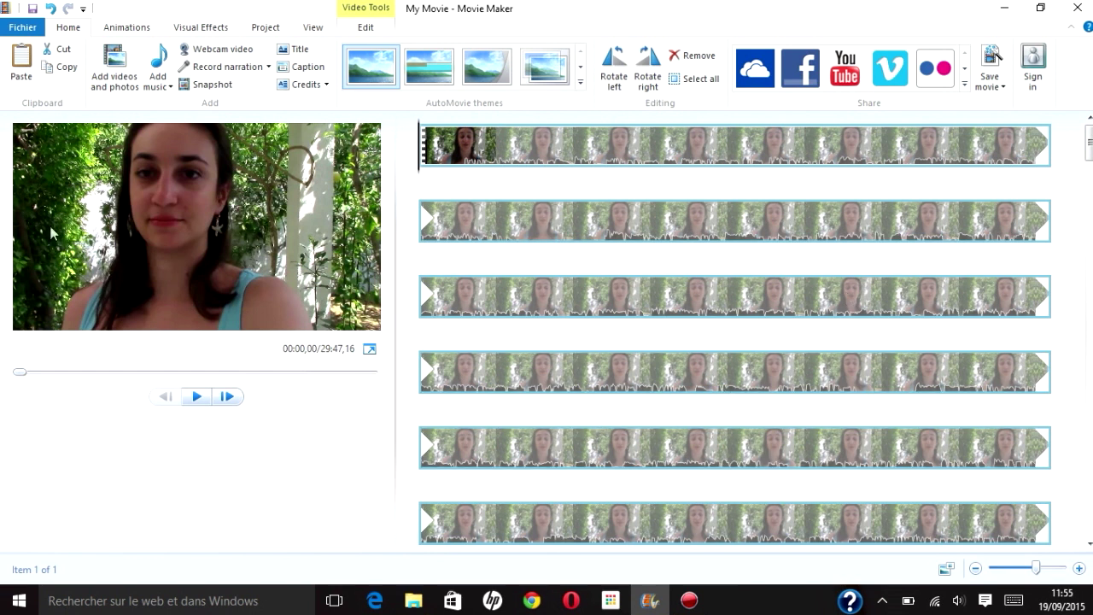
Preview the start of the clip and split it at 00:01,63, just before the speaking begins
left_click(199, 398)
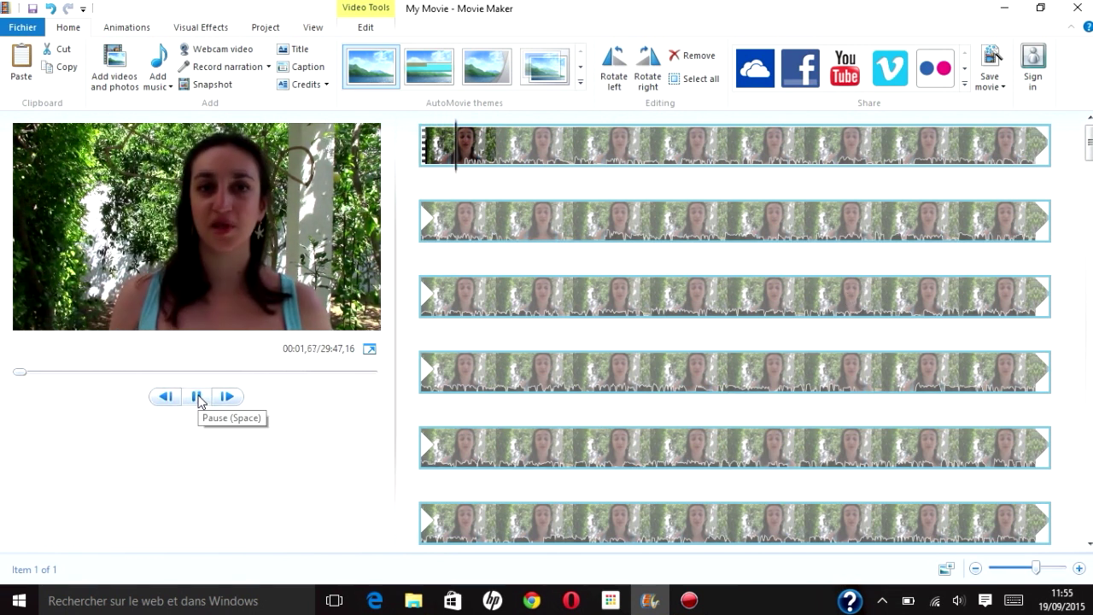
left_click(199, 398)
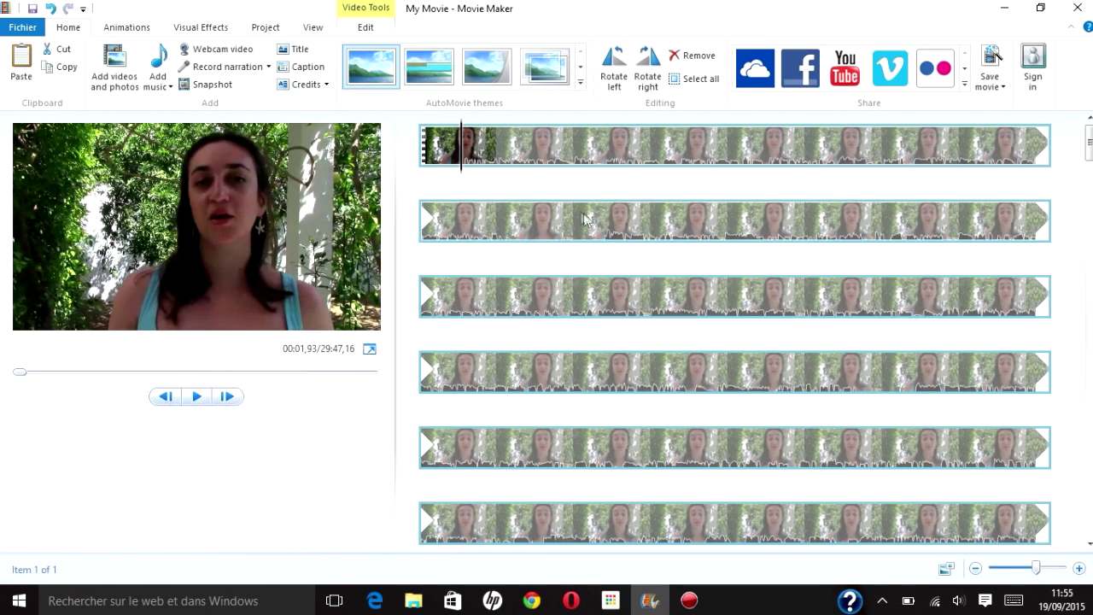
left_click(616, 155)
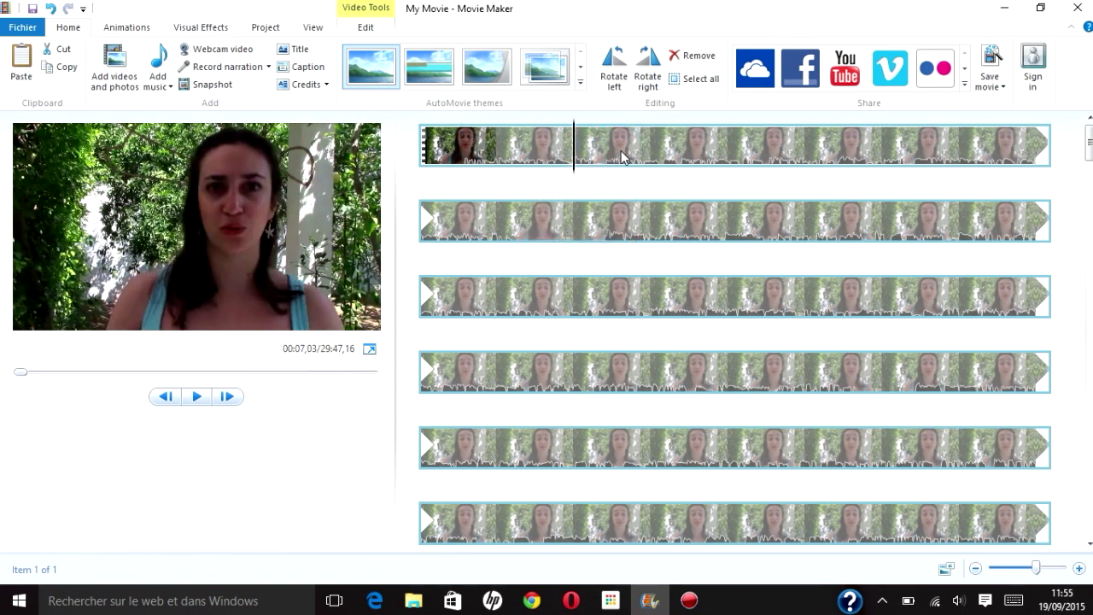
left_click_drag(575, 156, 456, 167)
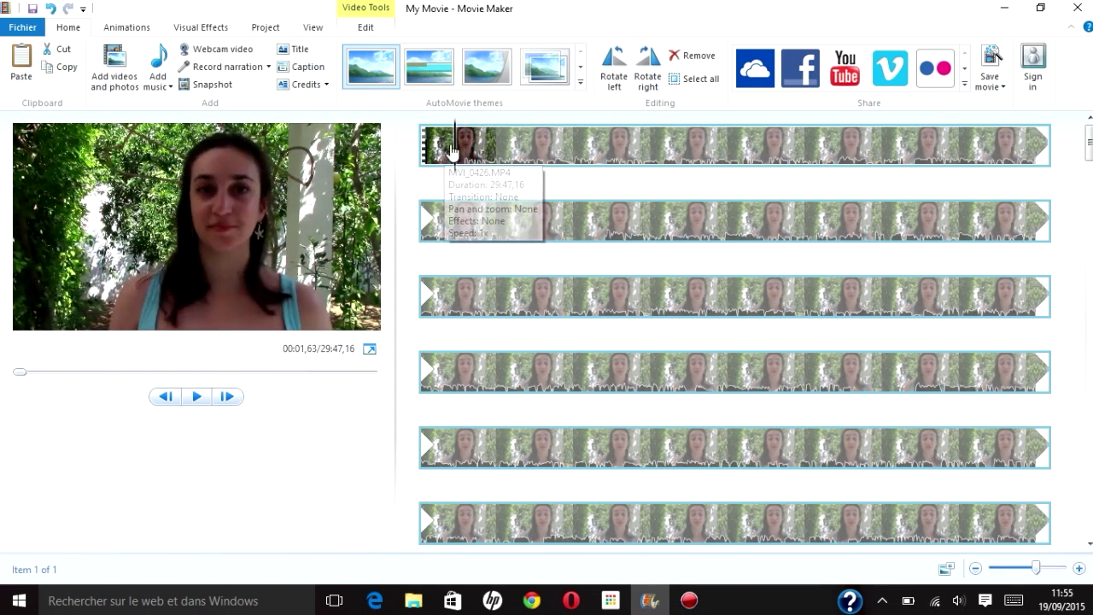
right_click(455, 153)
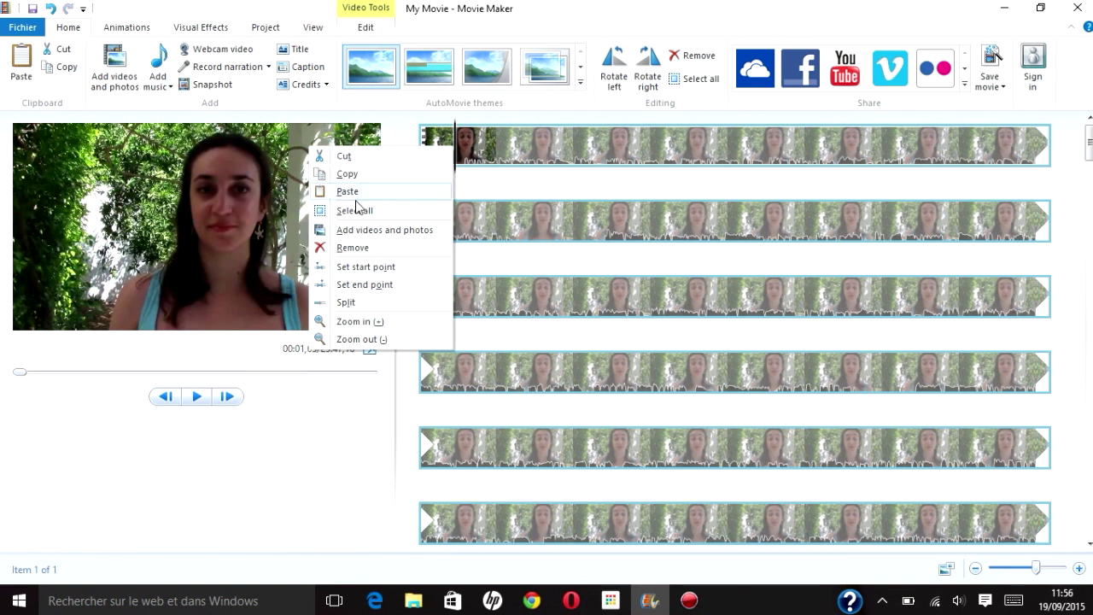
left_click(357, 303)
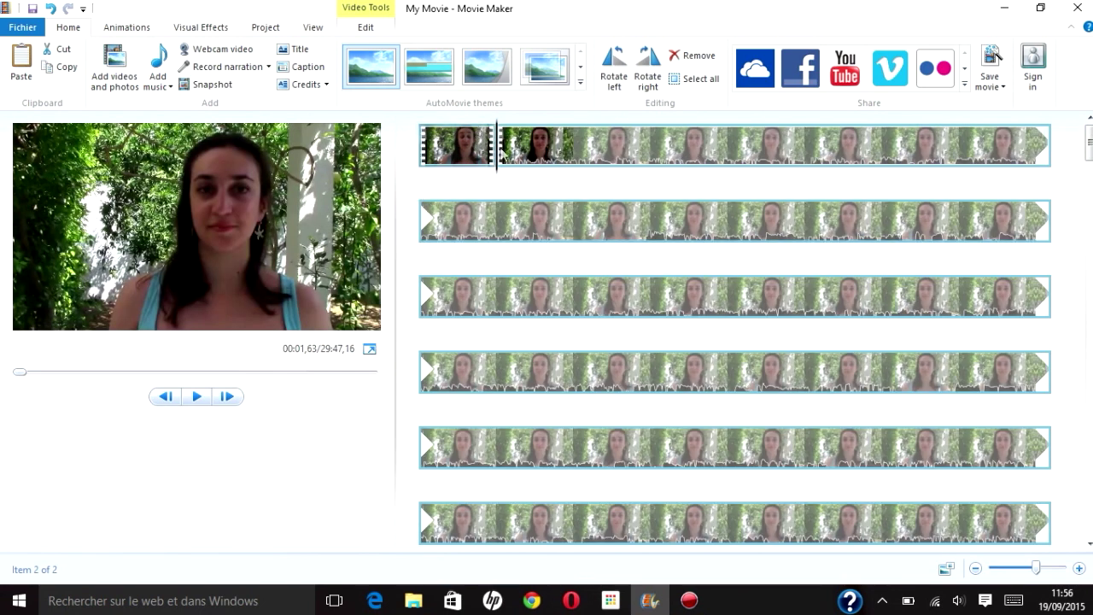
Remove the short first piece before the split from the storyboard
left_click(475, 150)
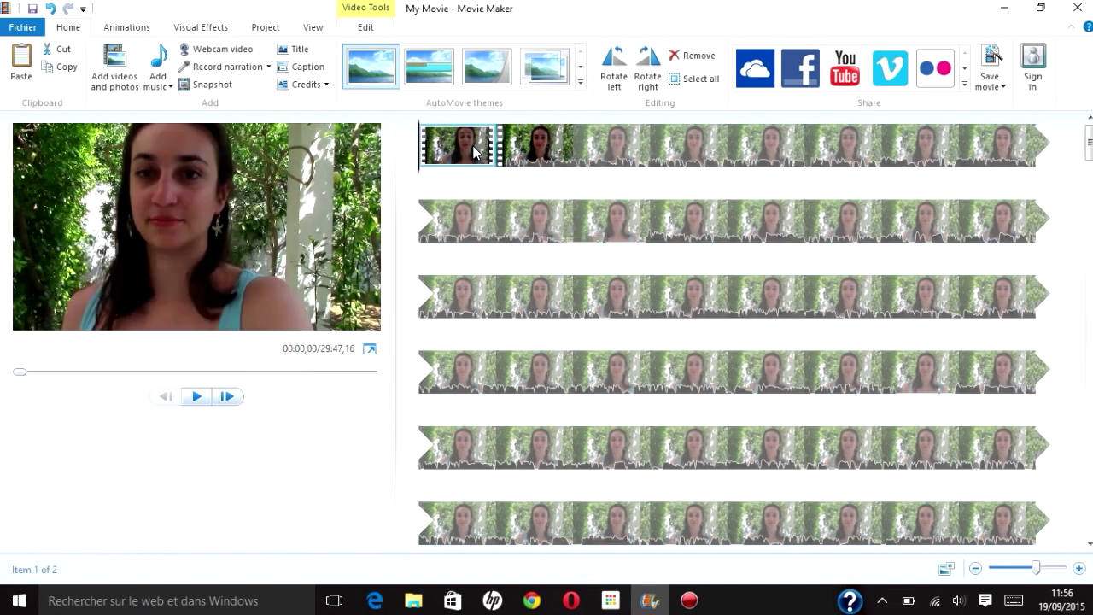
right_click(472, 145)
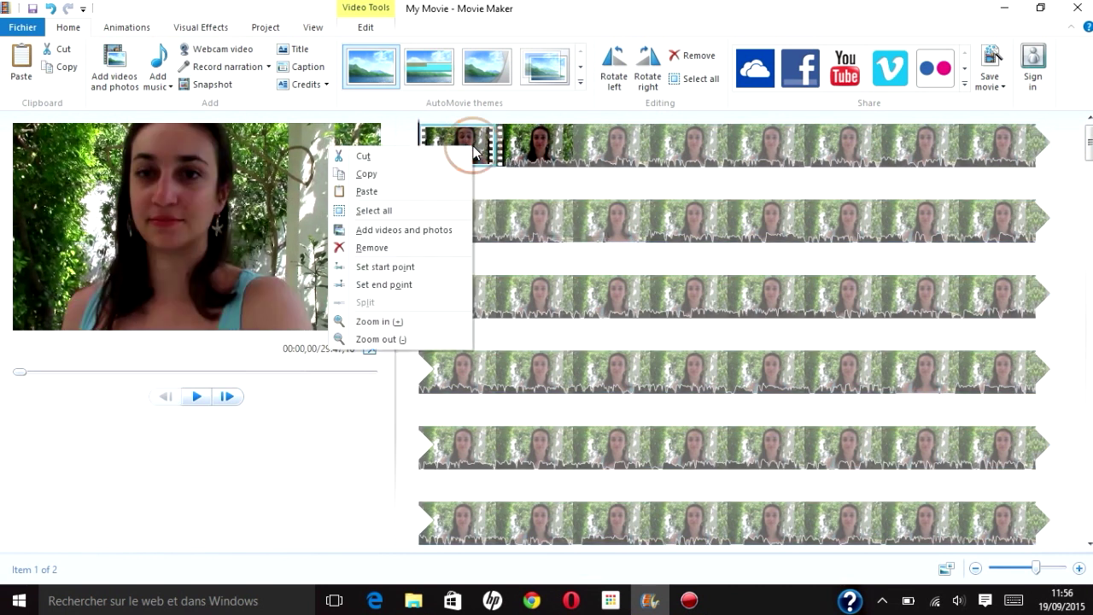
left_click(403, 248)
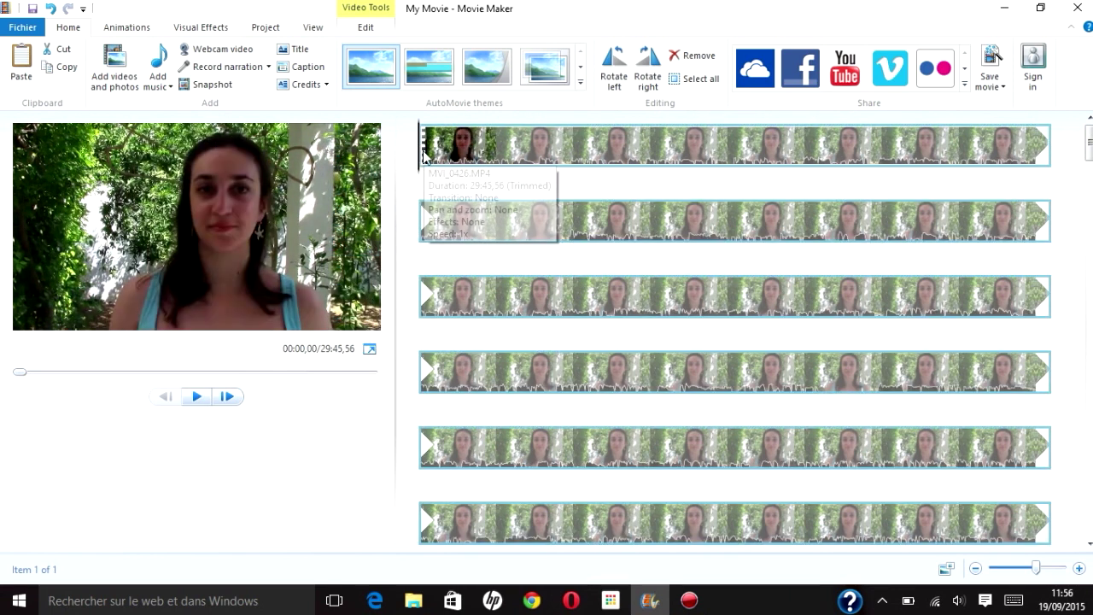
Play the start of the trimmed clip and skim its footage up to about 28 seconds
left_click(194, 401)
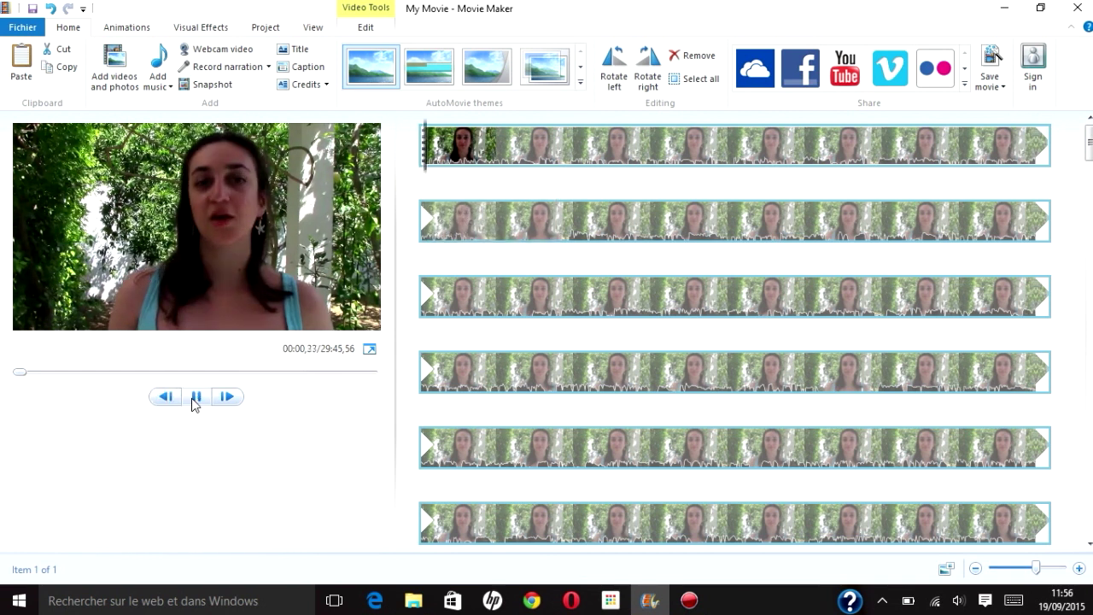
left_click(194, 400)
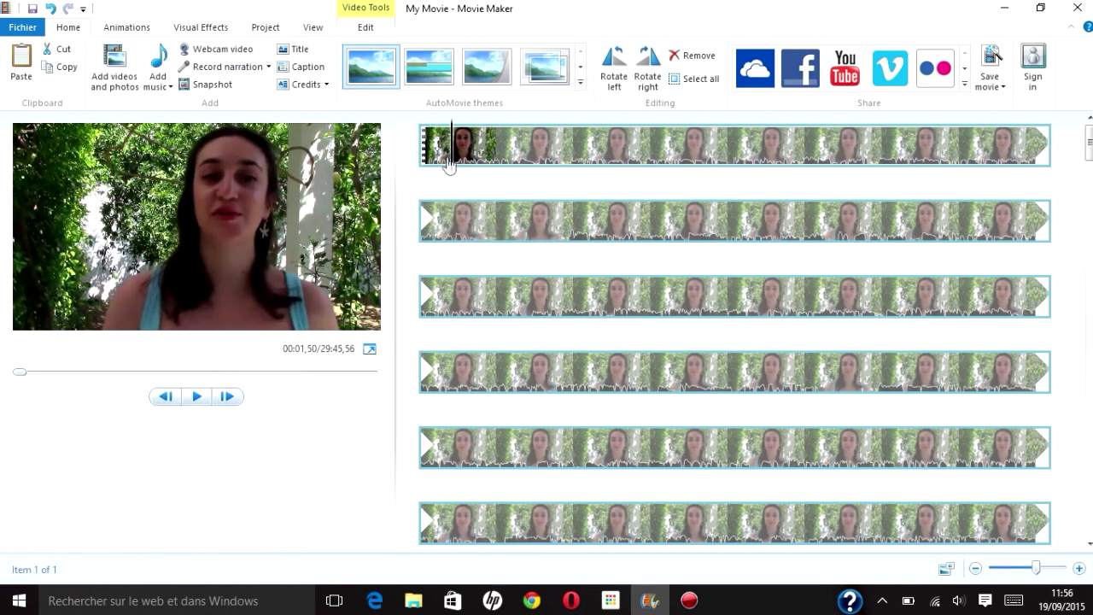
left_click(652, 145)
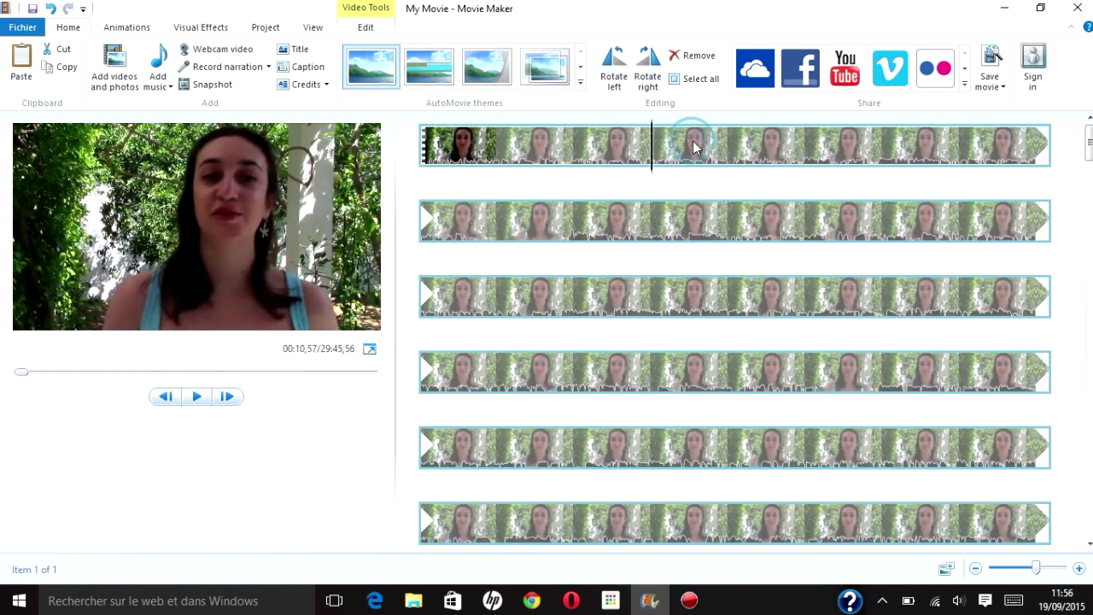
left_click(727, 147)
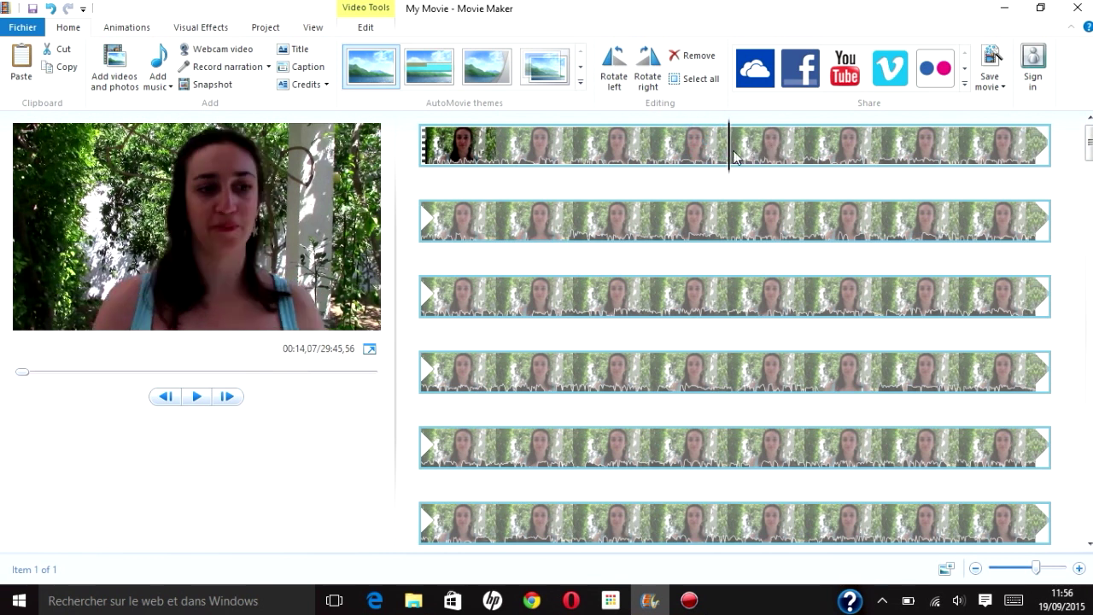
left_click(745, 153)
left_click_drag(745, 154, 951, 152)
left_click(459, 227)
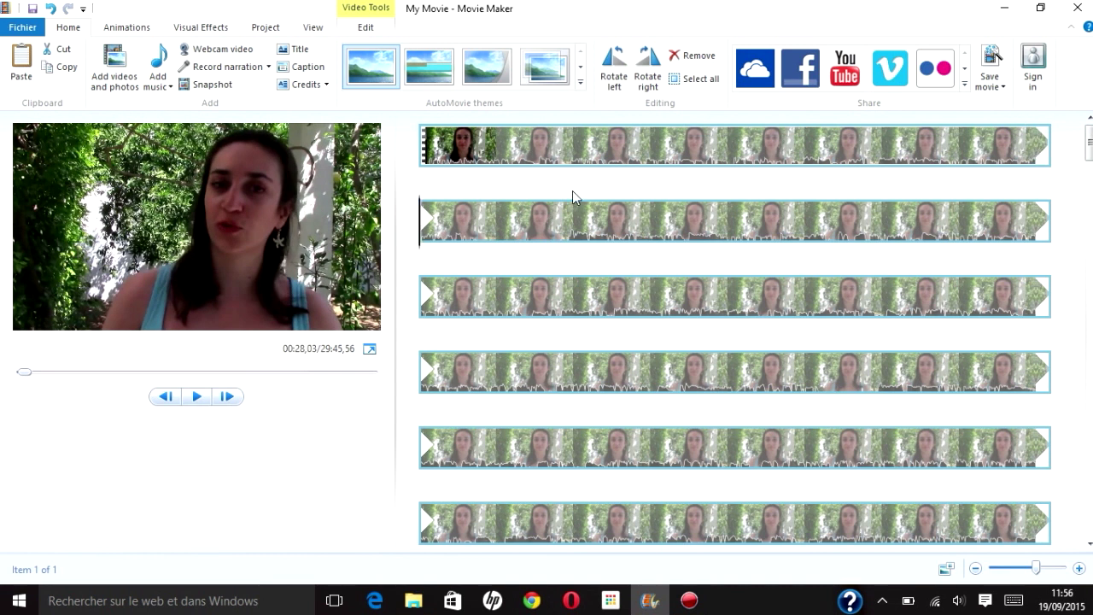
left_click_drag(428, 226, 597, 250)
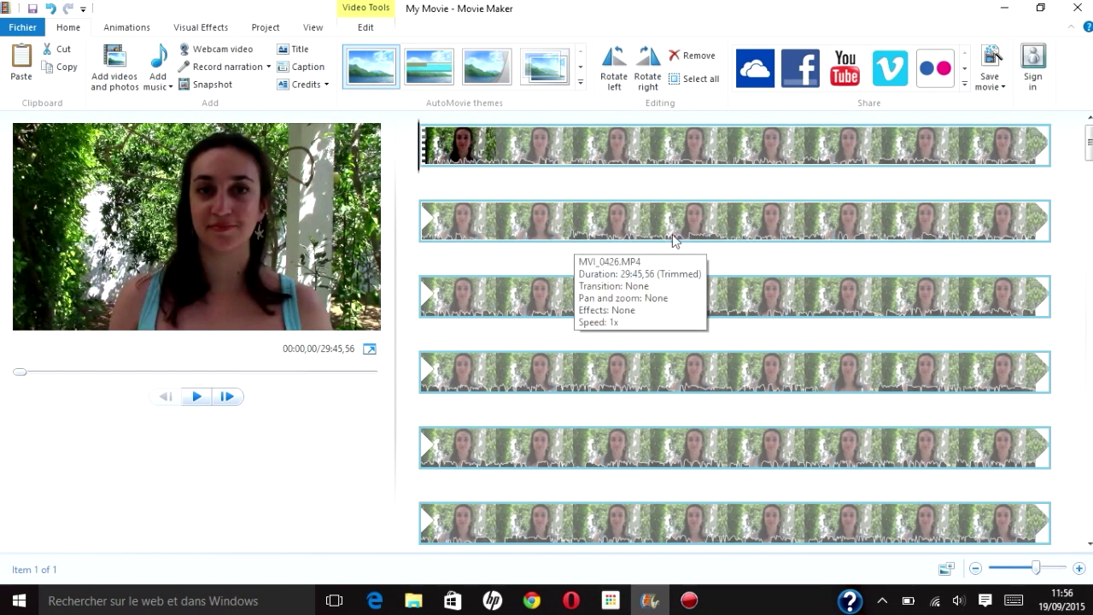
Split the trimmed clip at 00:30,37 to mark the start of the unwanted passage
left_click(427, 229)
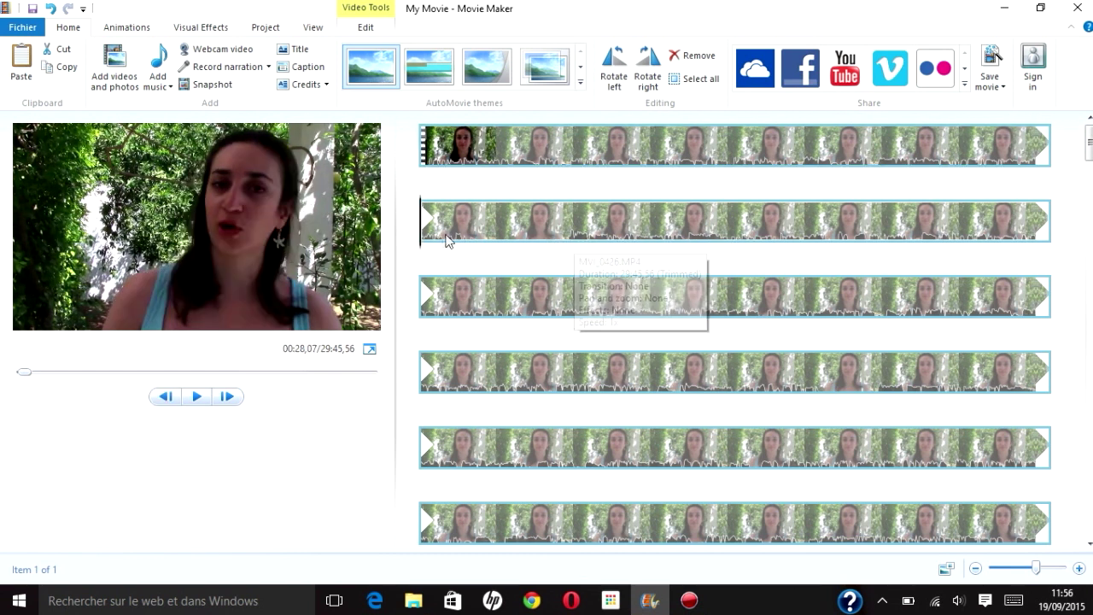
left_click(460, 228)
mouse_move(461, 228)
left_mouse_down()
mouse_move(516, 227)
mouse_move(475, 225)
left_mouse_up()
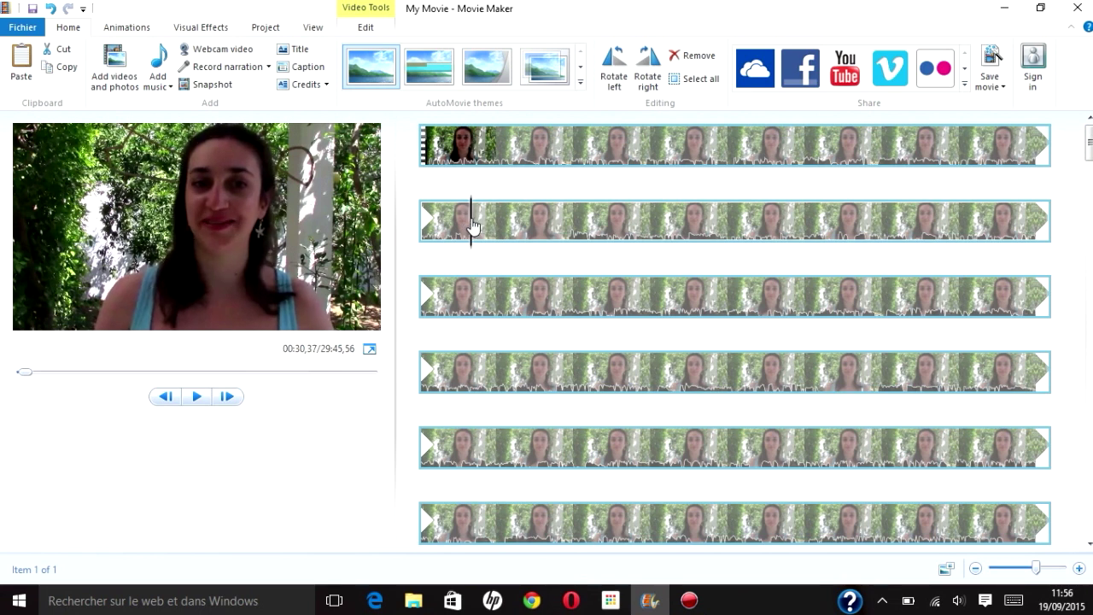
right_click(475, 225)
left_click(385, 378)
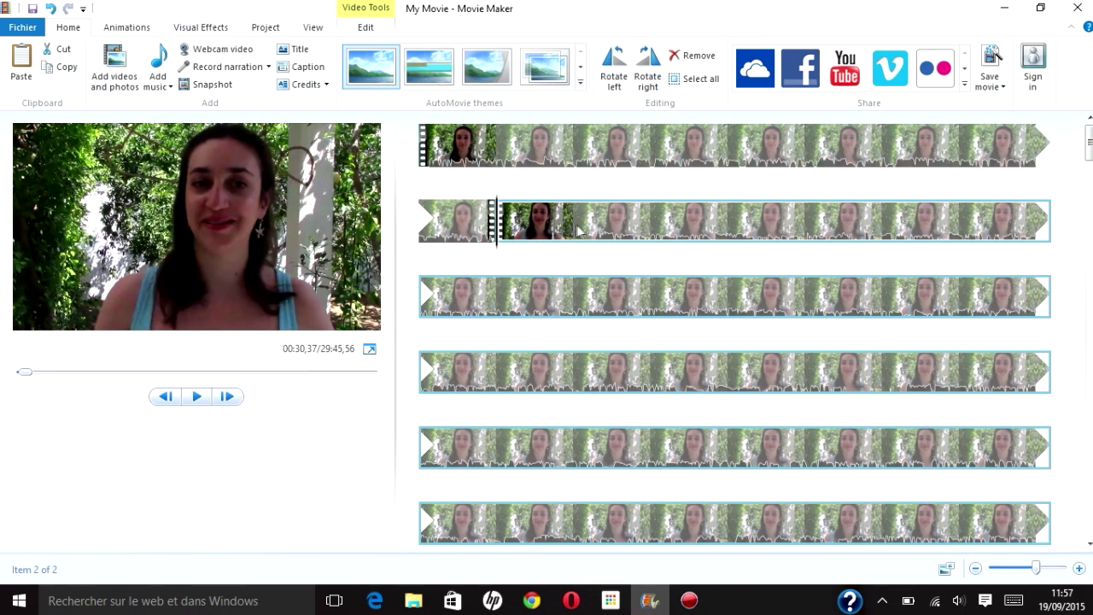
Split the second piece at 00:34,70 to mark the end of the unwanted passage
left_click(576, 229)
left_click(586, 232)
left_click(592, 233)
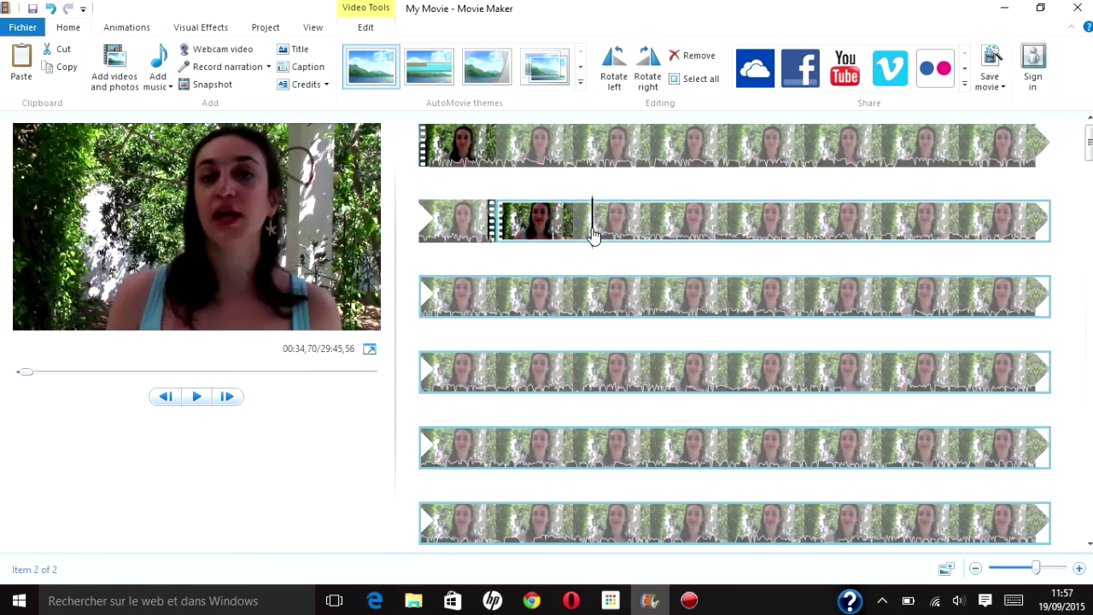
right_click(593, 233)
left_click(493, 384)
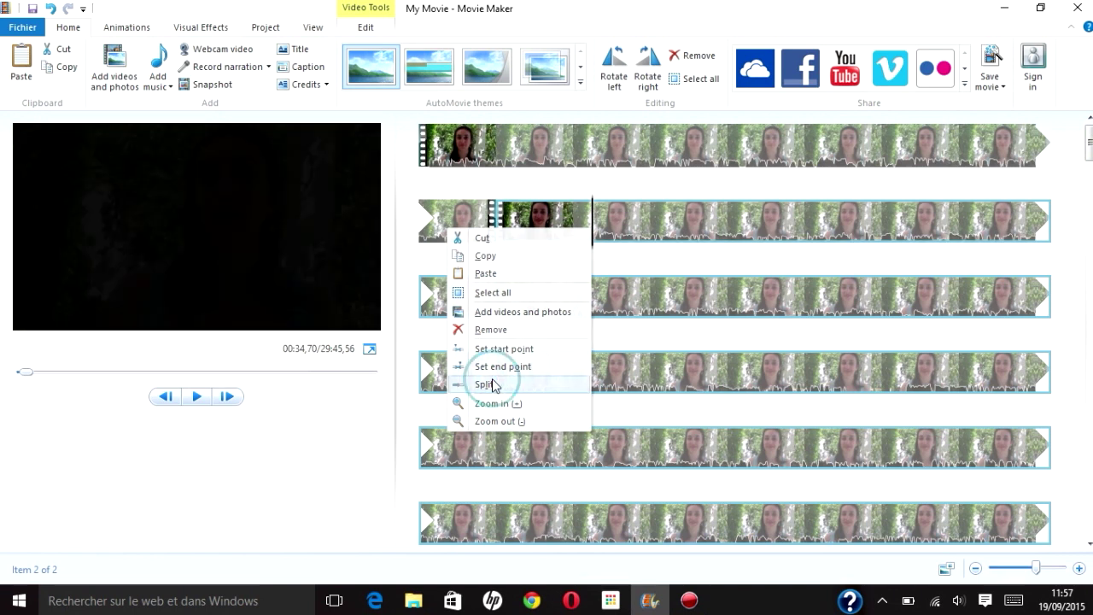
Remove the short middle piece between the two splits from the storyboard
left_click(574, 229)
right_click(575, 229)
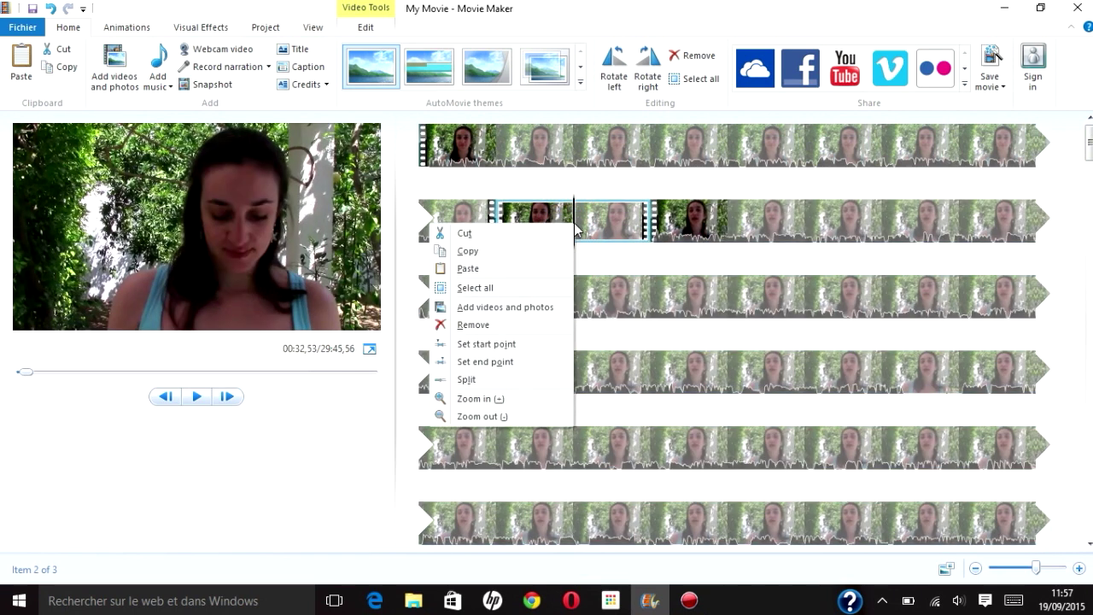
left_click(475, 325)
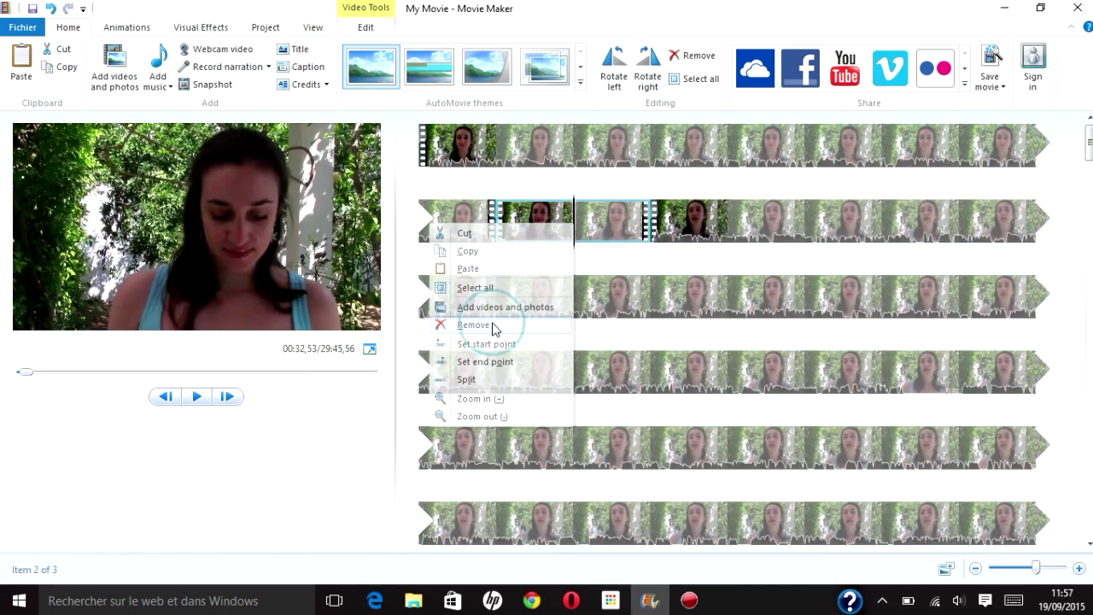
left_click(457, 229)
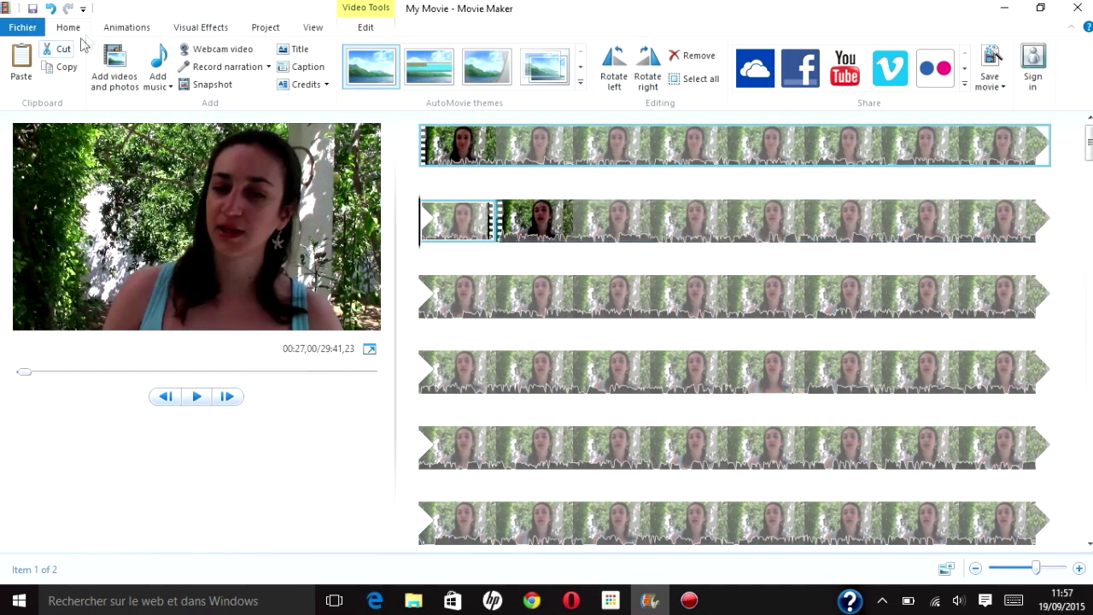
left_click(214, 27)
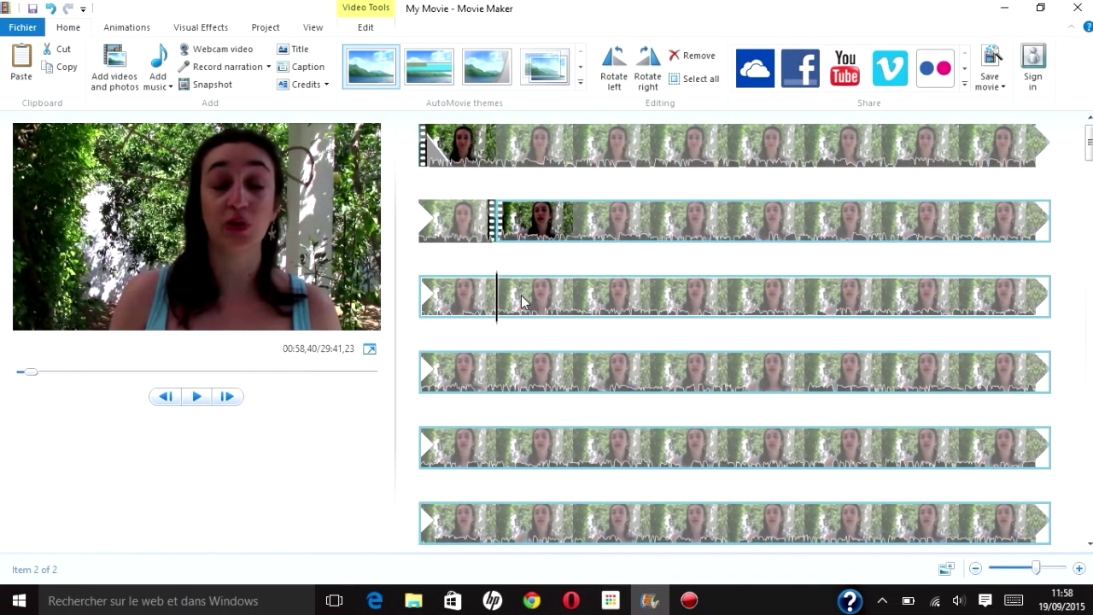
scroll(521, 298, "down", 1)
scroll(521, 299, "up", 1)
Export the movie for high-definition display as an MPEG-4/H.264 video named "Film BookTube Test" in the Images folder
left_click(24, 29)
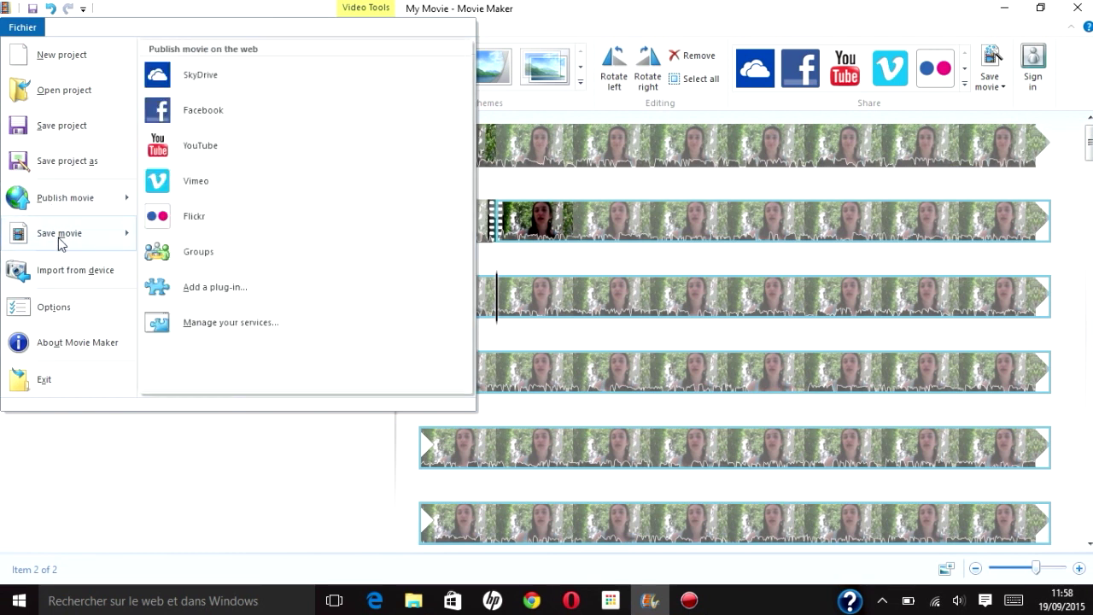
mouse_move(60, 245)
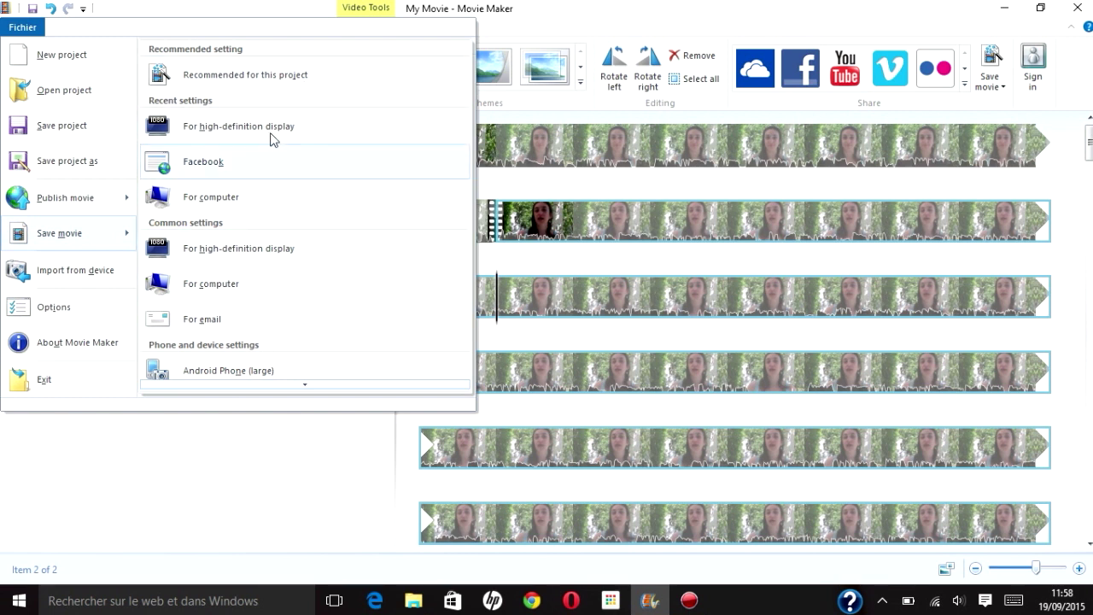
mouse_move(260, 136)
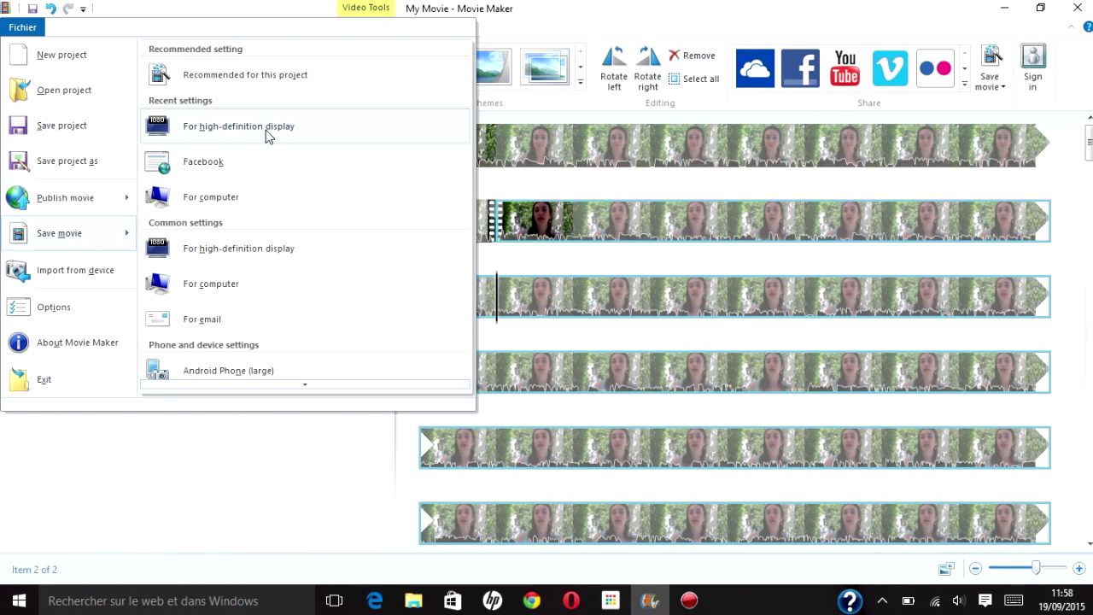
left_click(265, 130)
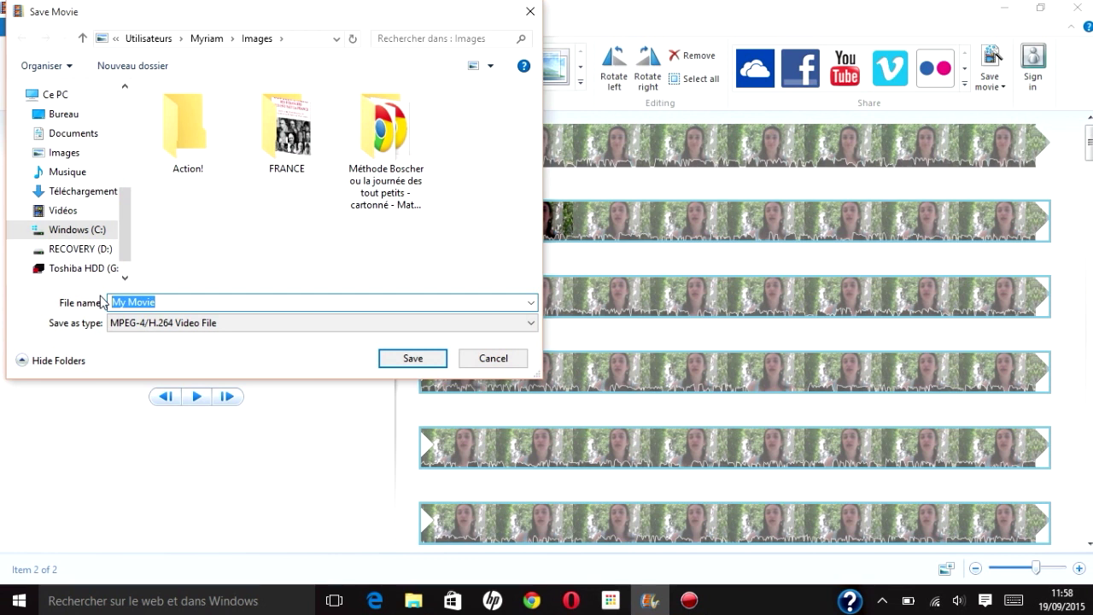
type("Film BookTube Test")
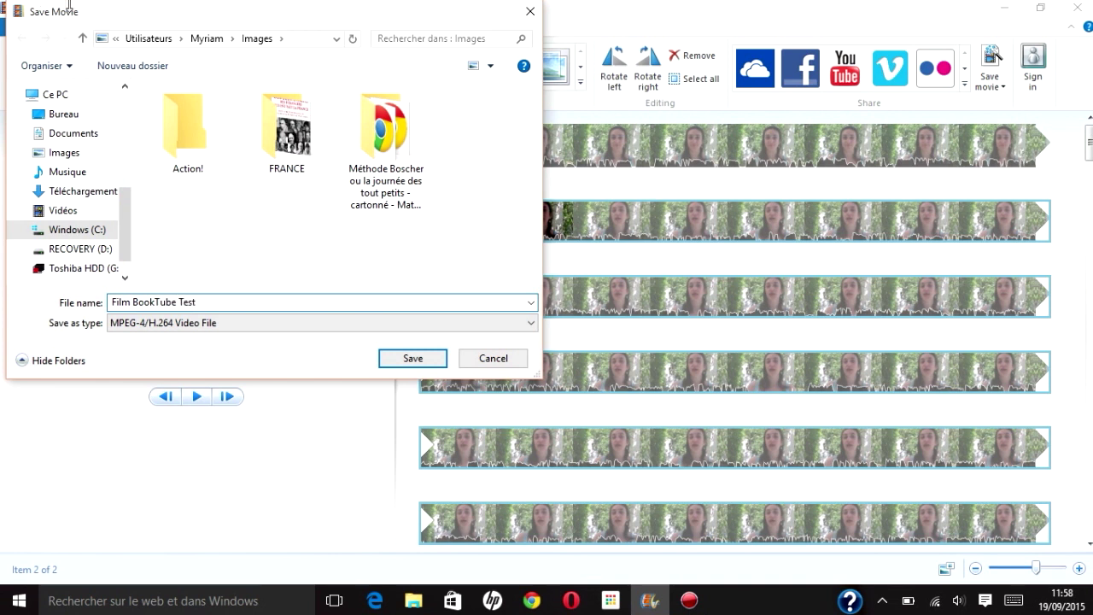
left_click(204, 40)
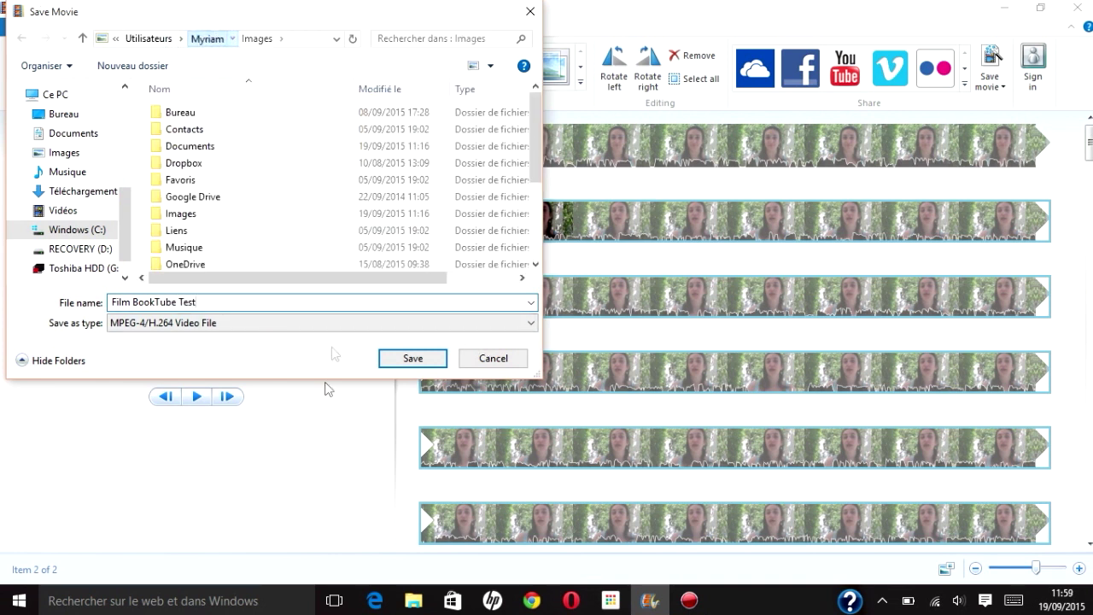
double_click(181, 214)
left_click(414, 358)
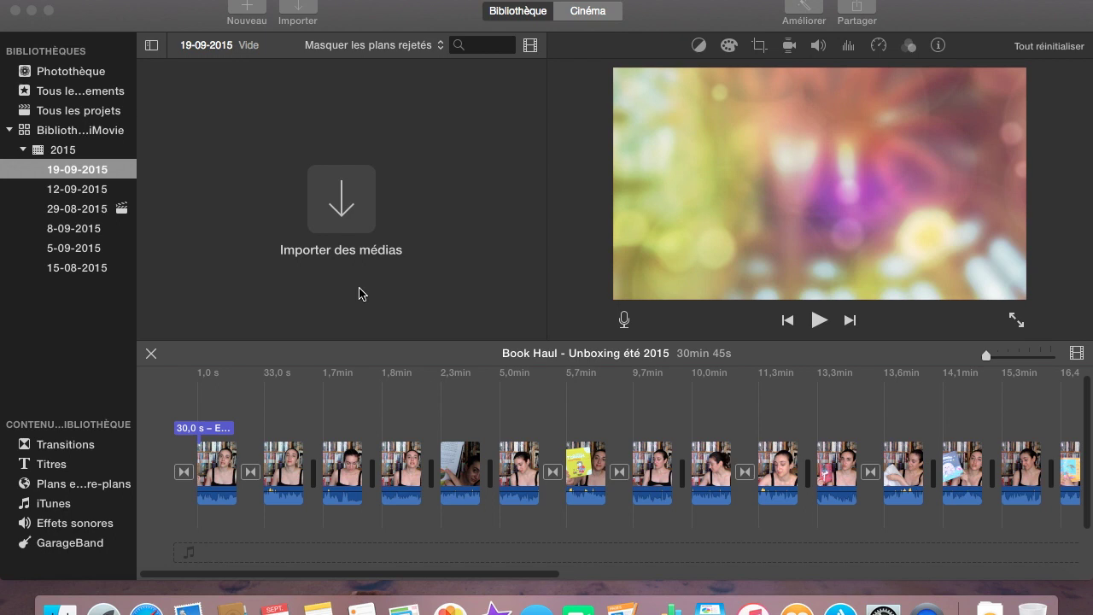
Create a new film without a theme, named "BookTube test", in the 19-09-2015 event
left_click(242, 10)
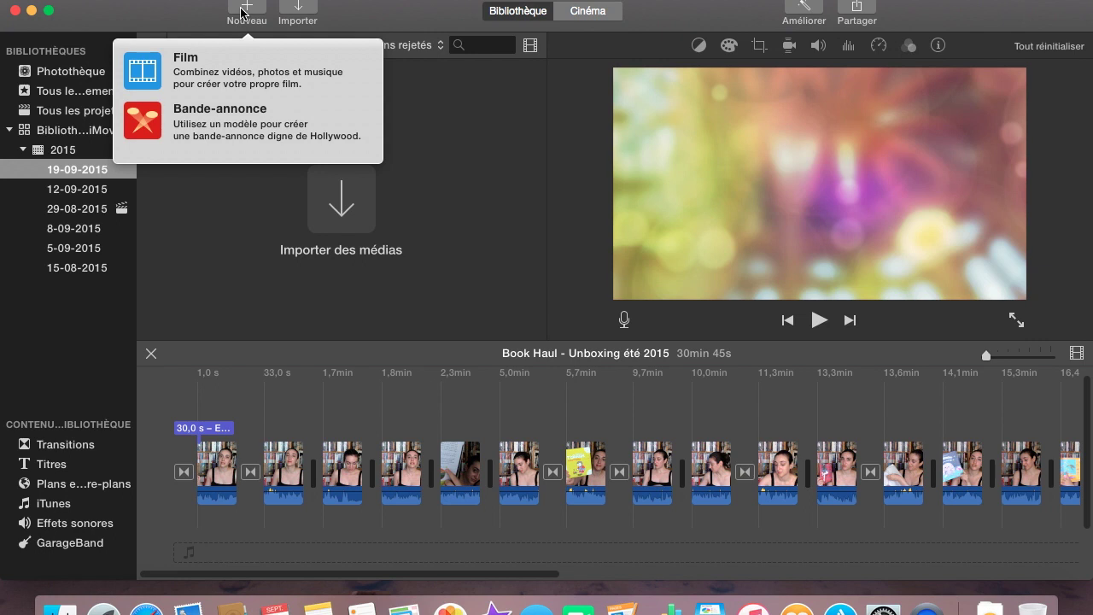
left_click(186, 81)
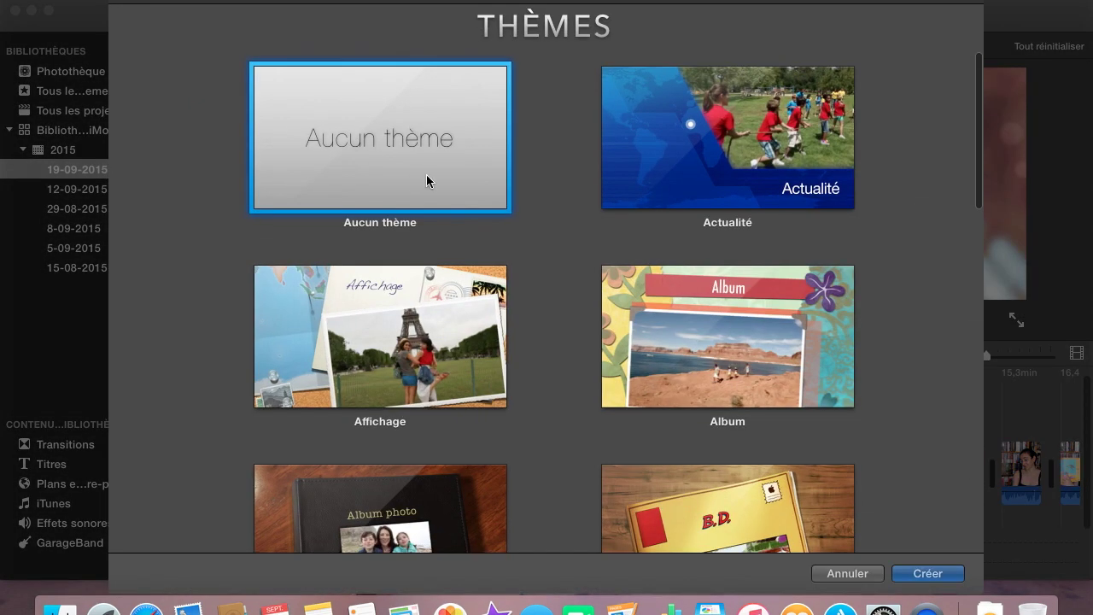
double_click(402, 140)
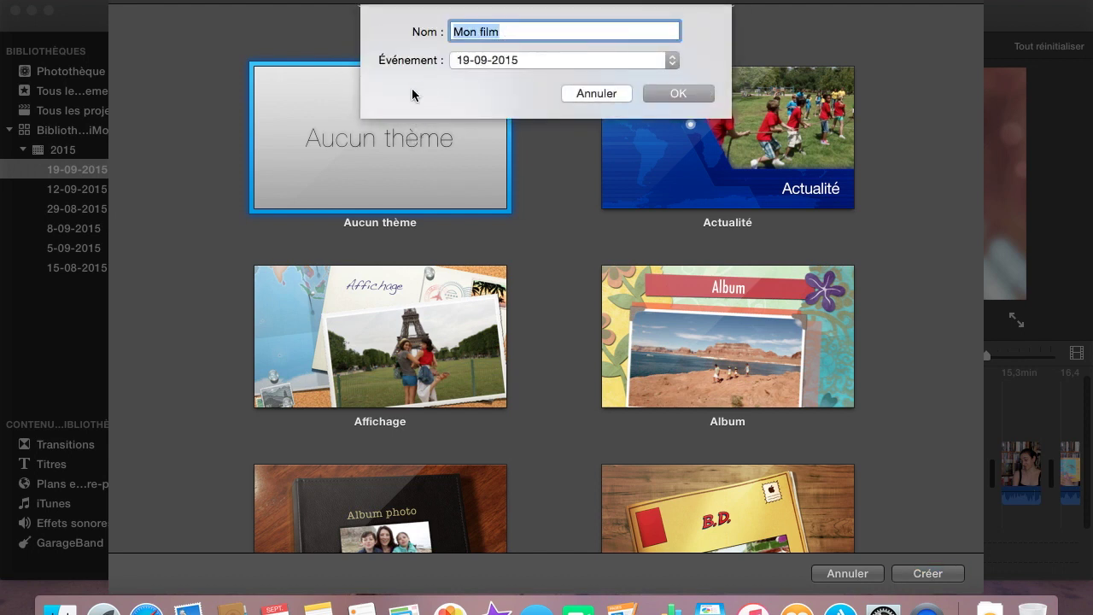
type("BookTube test")
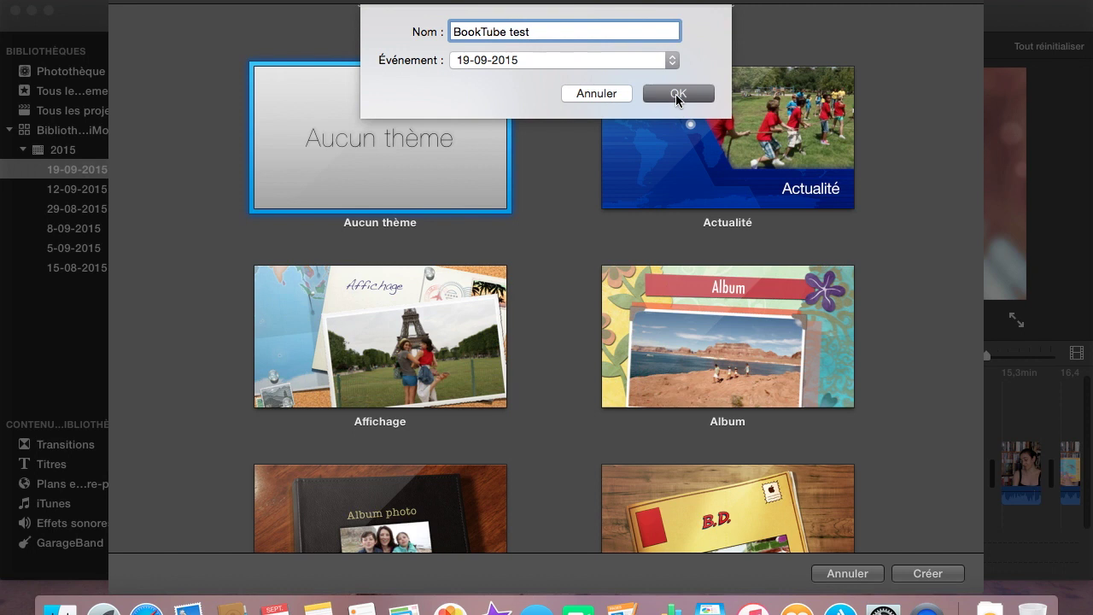
left_click(676, 94)
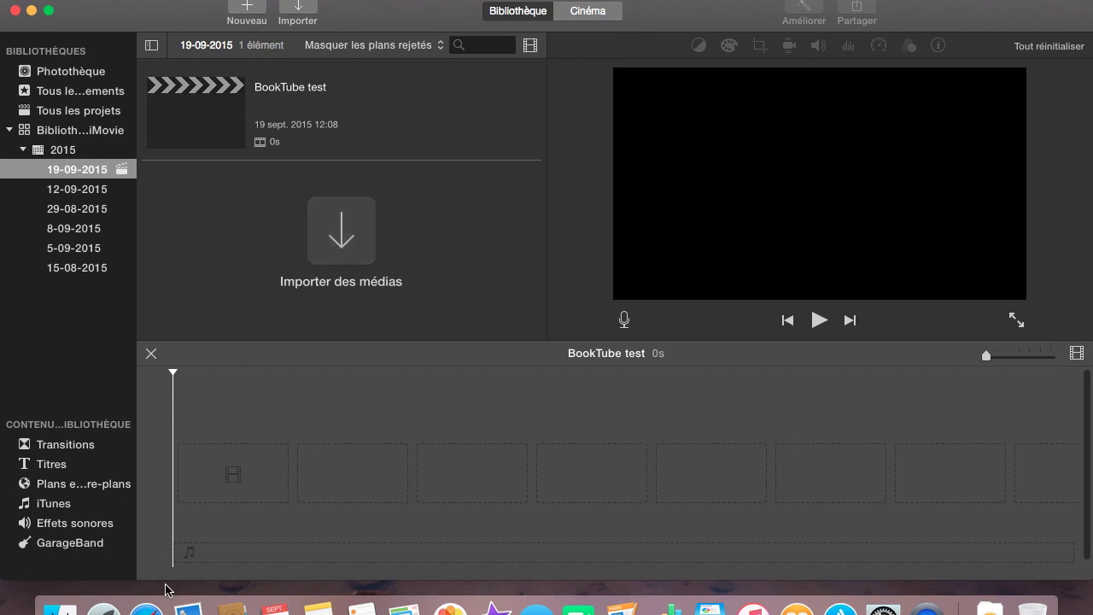
Import MVI_0426.MP4 from the Finder folder of new videos into the 19-09-2015 event
left_click(60, 608)
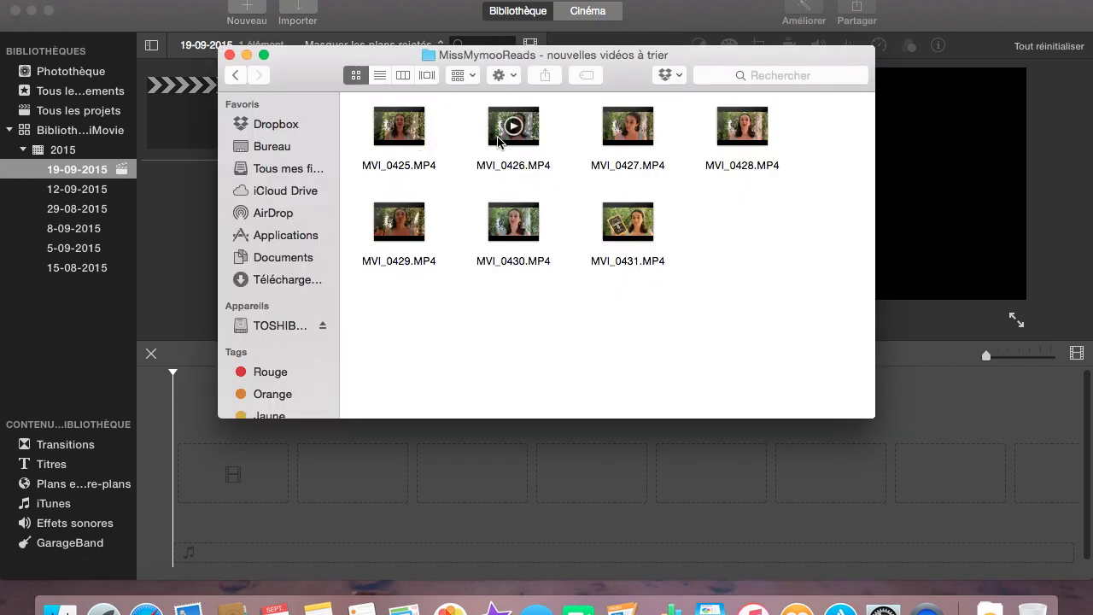
left_click_drag(499, 144, 183, 240)
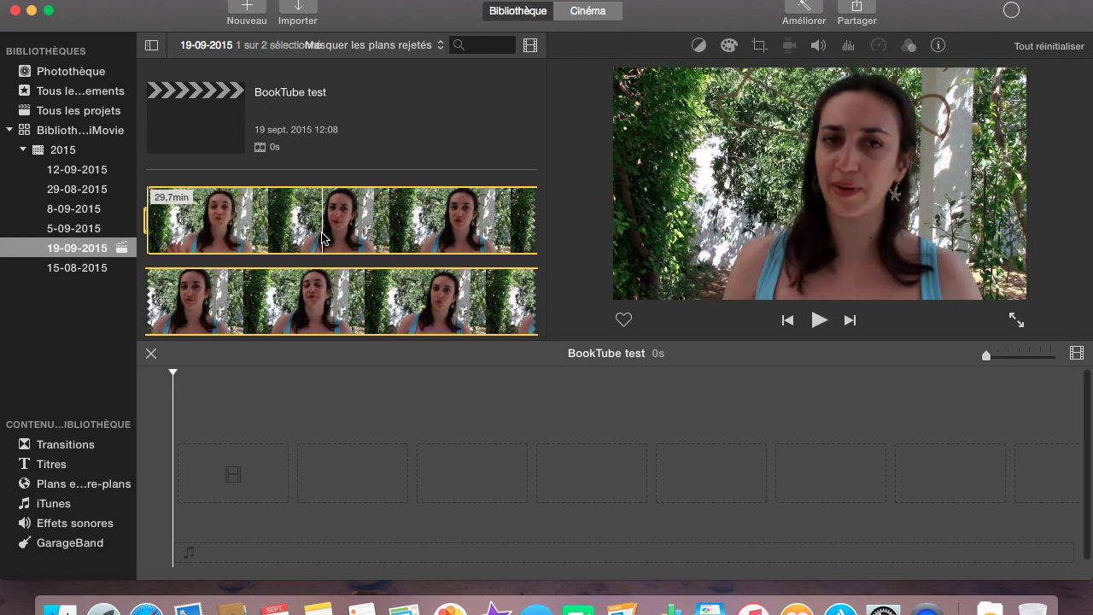
scroll(232, 237, "down", 1)
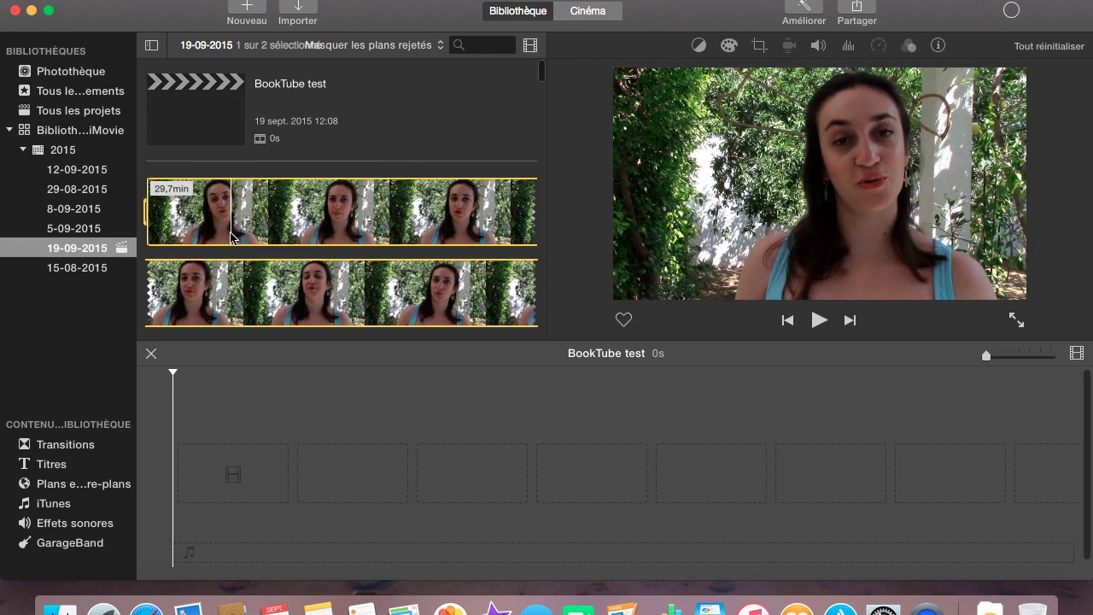
scroll(231, 237, "down", 3)
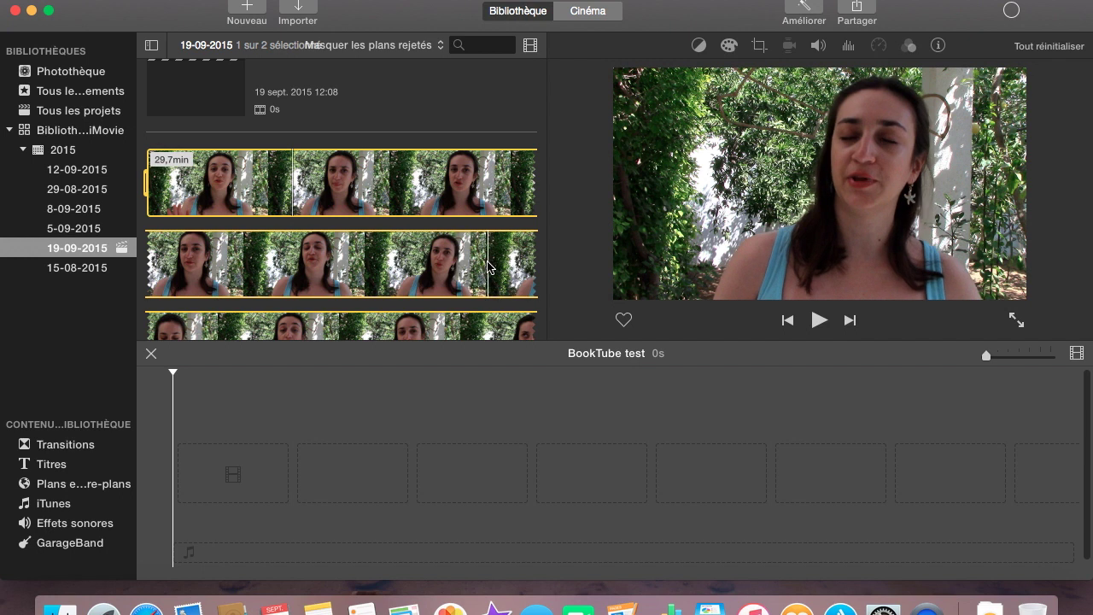
Preview the imported clip briefly and add the whole clip to the empty BookTube test timeline
left_click(819, 320)
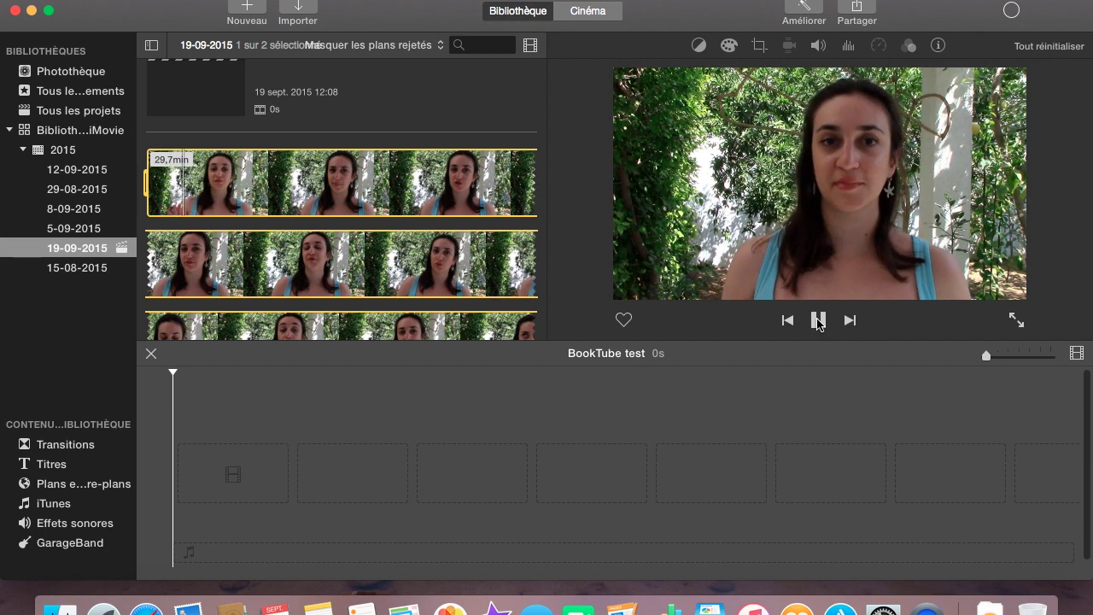
left_click(818, 320)
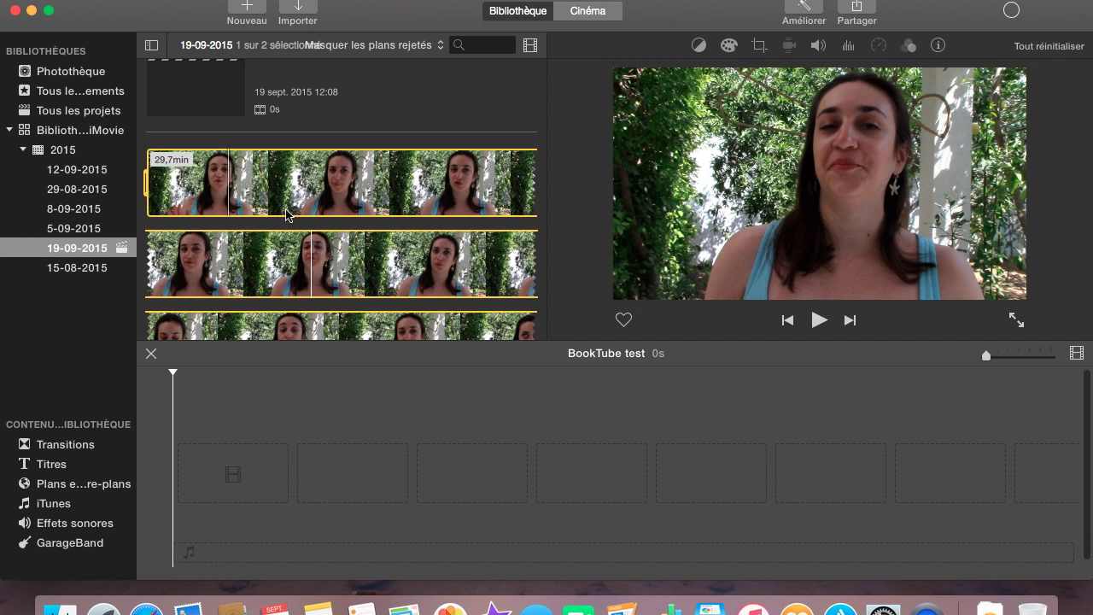
left_click(187, 190)
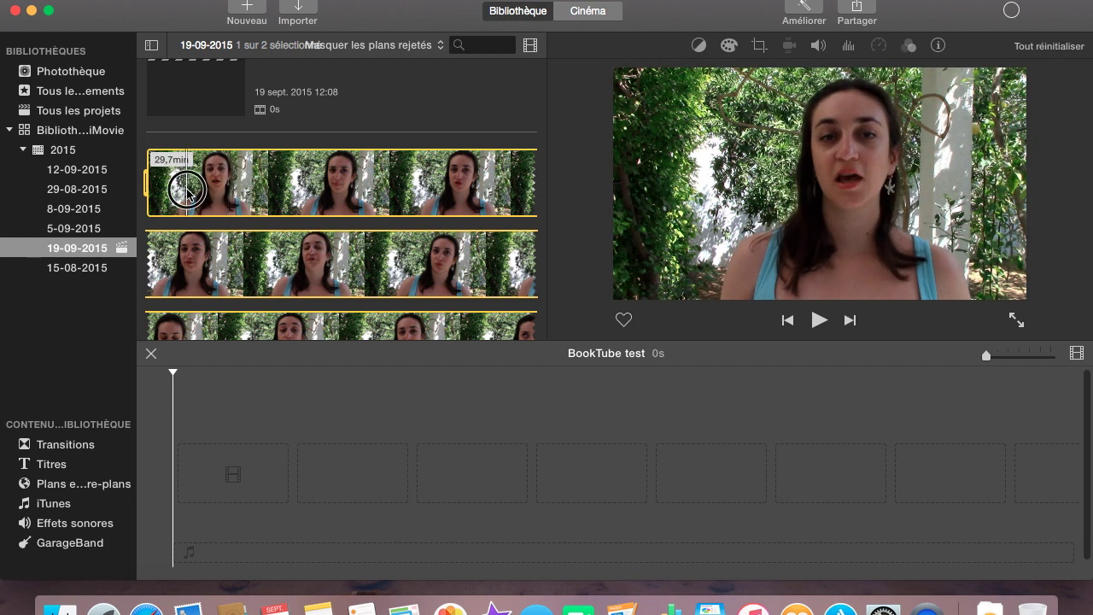
left_click_drag(187, 190, 252, 445)
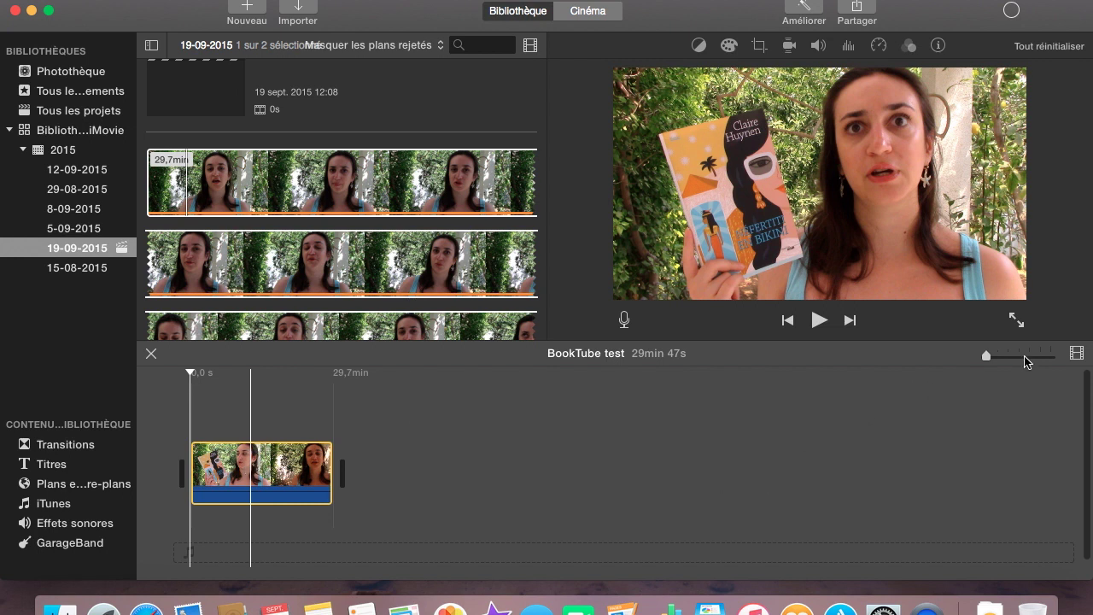
Split the timeline clip at 2,0 s and delete the opening piece before the split
left_click(1025, 357)
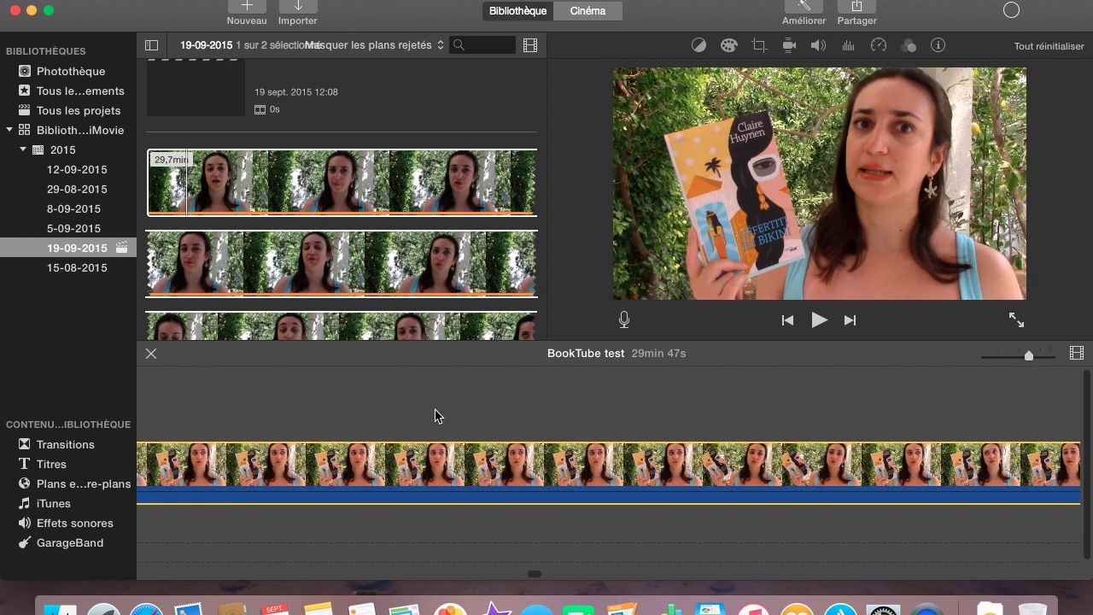
scroll(436, 416, "left", 5)
scroll(436, 416, "left", 10)
scroll(436, 416, "left", 3)
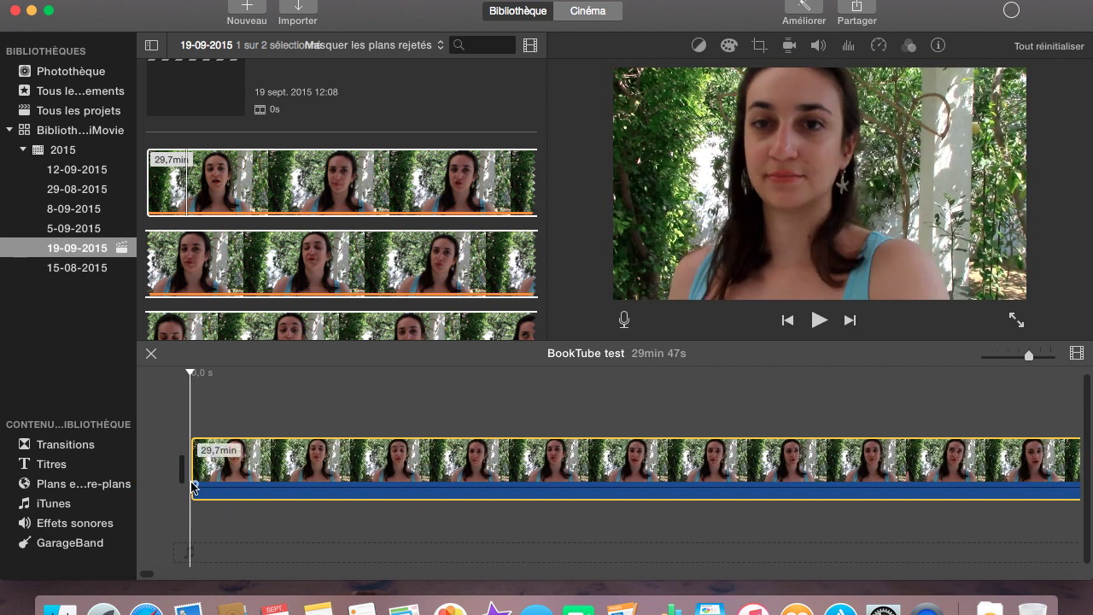
left_click(272, 466)
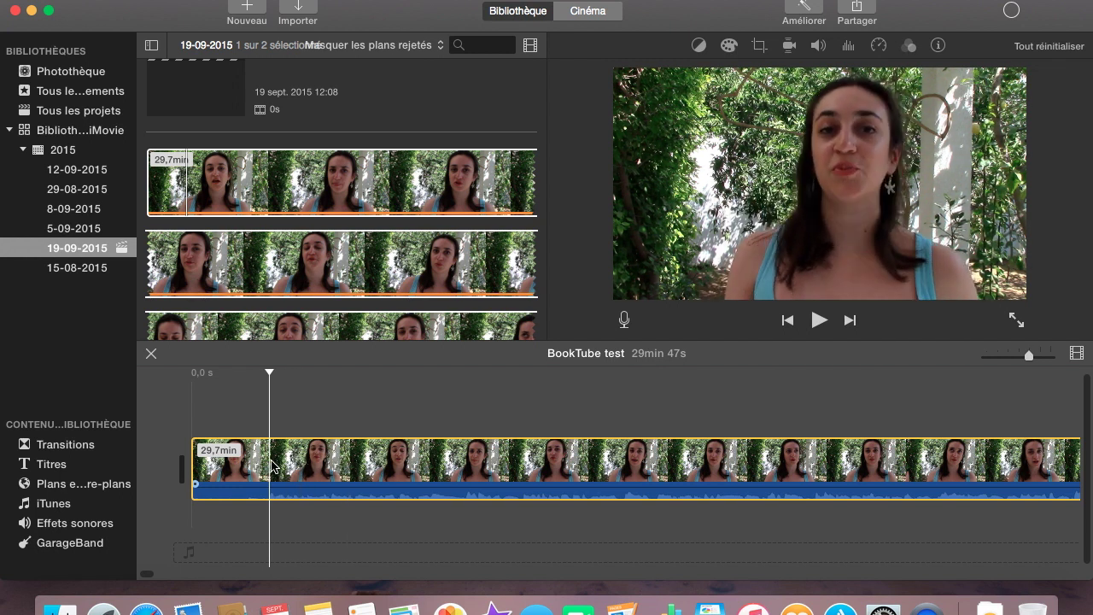
right_click(272, 466)
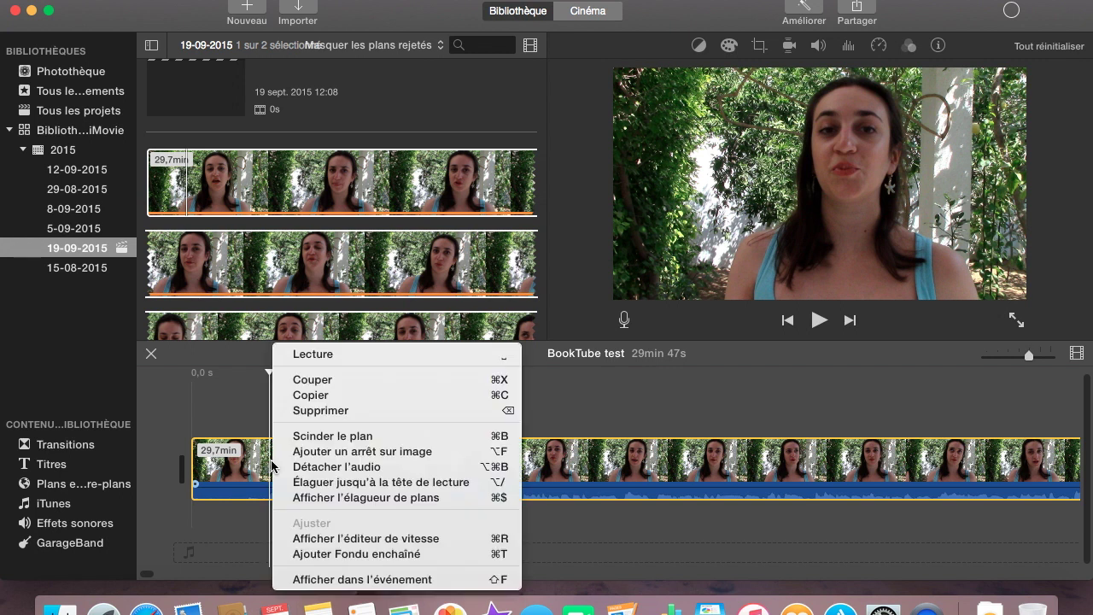
left_click(333, 437)
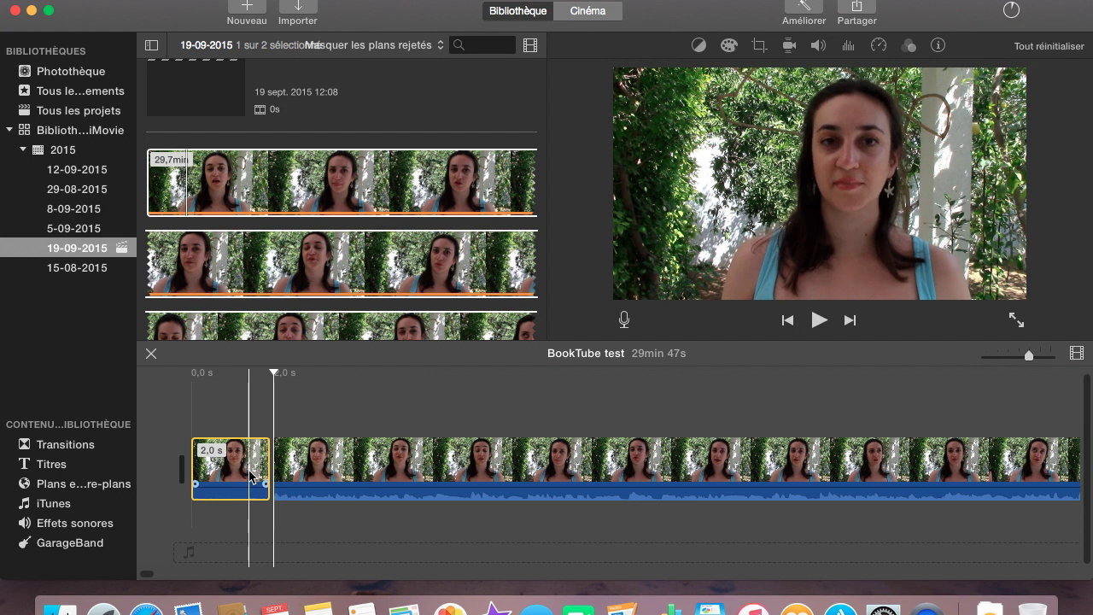
key("Delete")
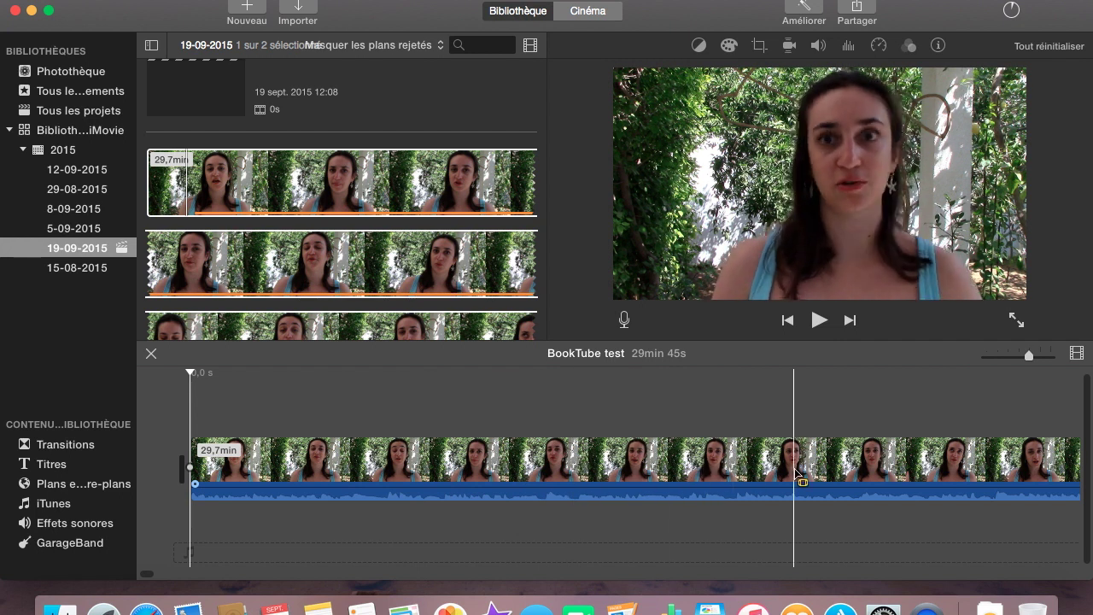
Split the remaining timeline clip at 29,8 s to mark the start of the unwanted passage
scroll(959, 466, "right", 5)
scroll(959, 464, "left", 5)
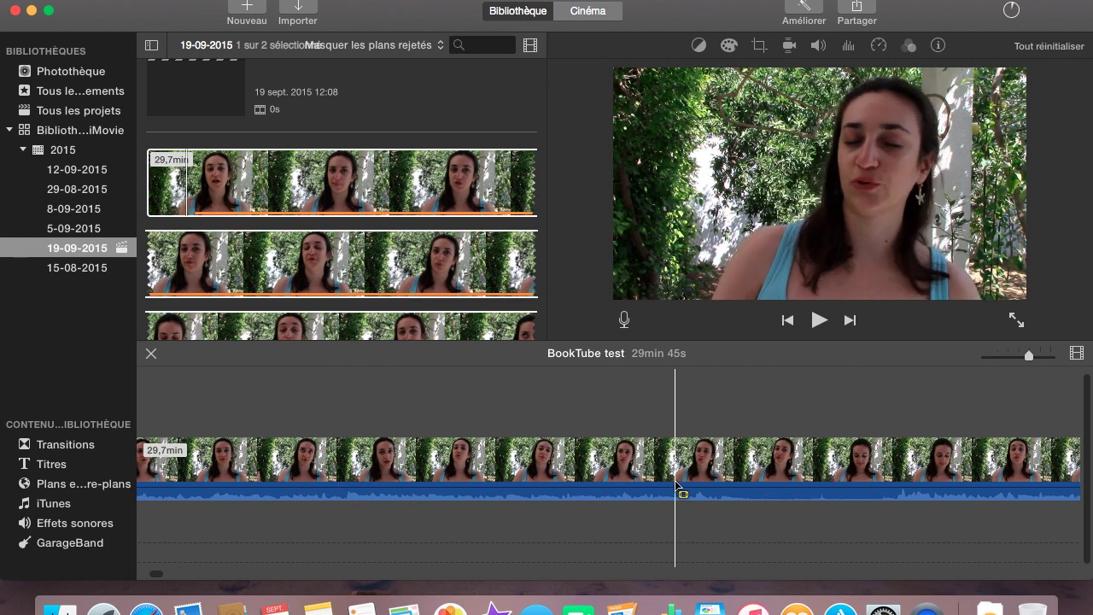
right_click(722, 479)
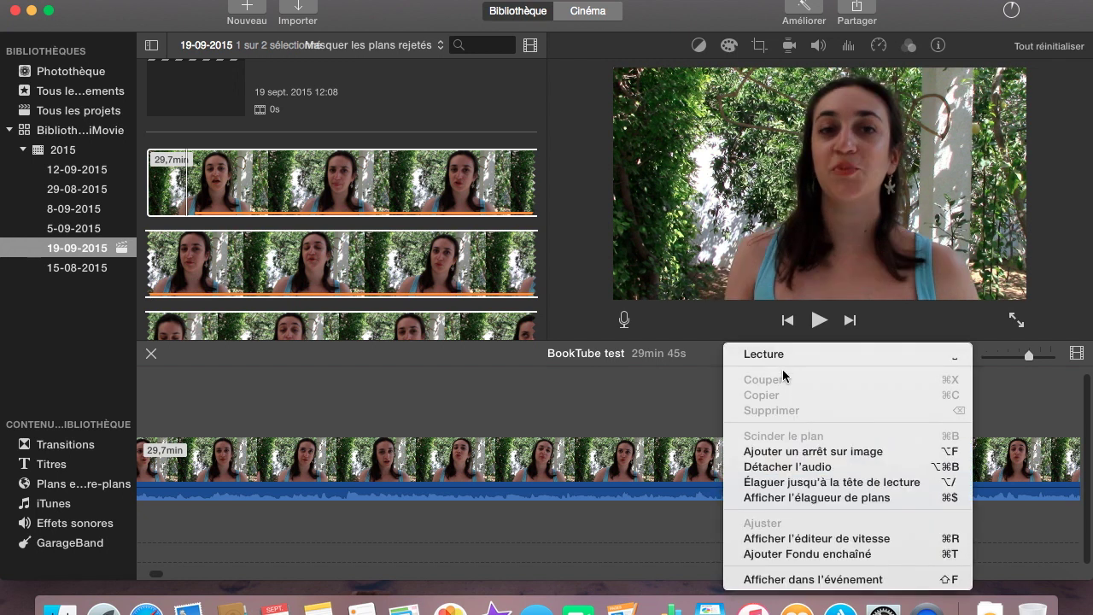
left_click(717, 471)
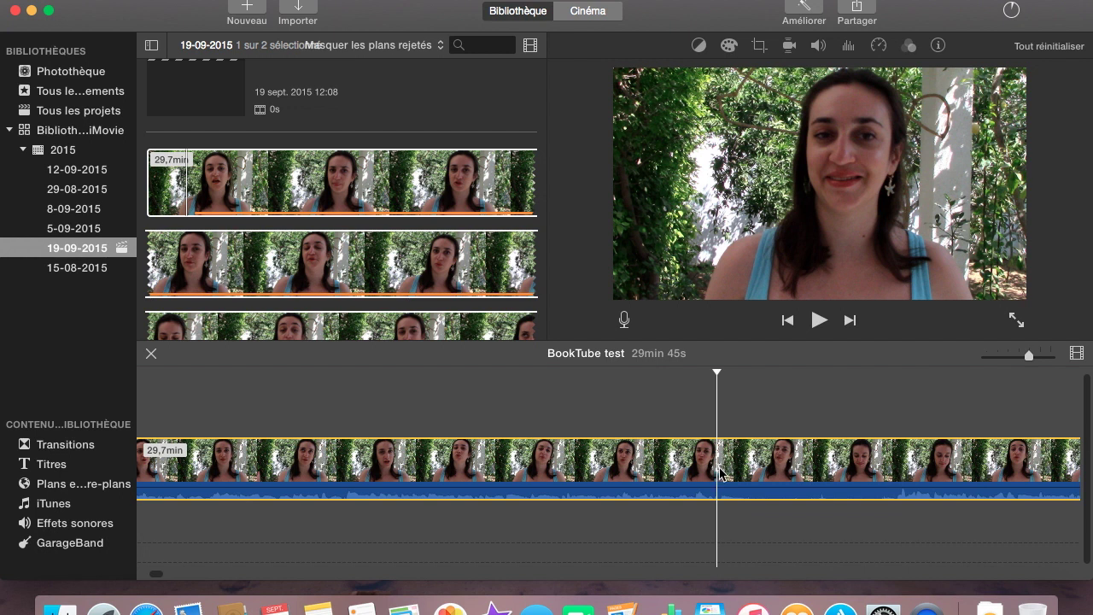
right_click(718, 475)
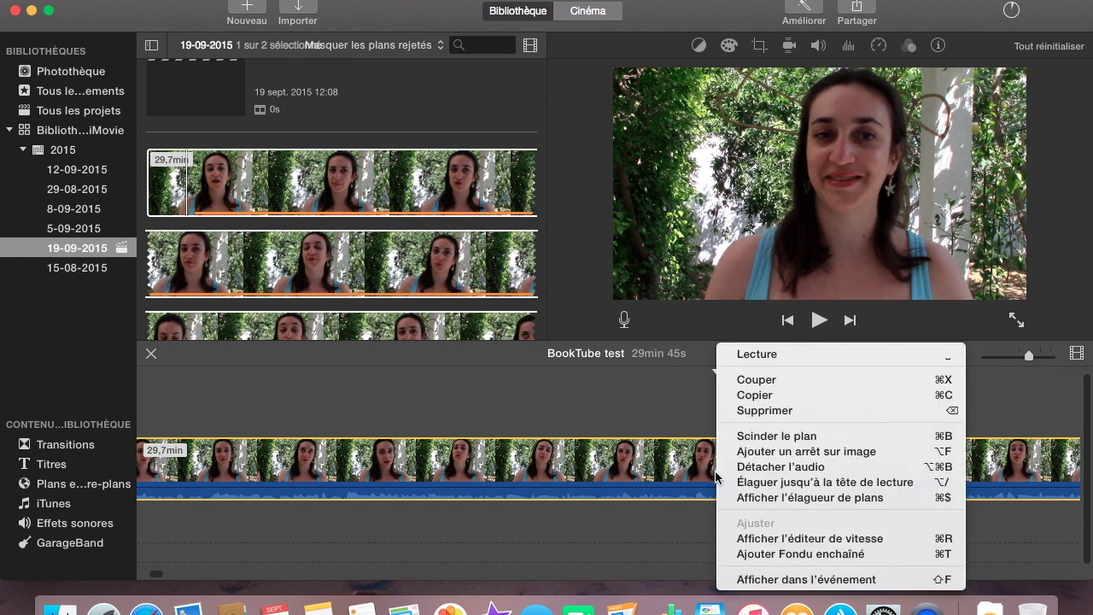
left_click(769, 436)
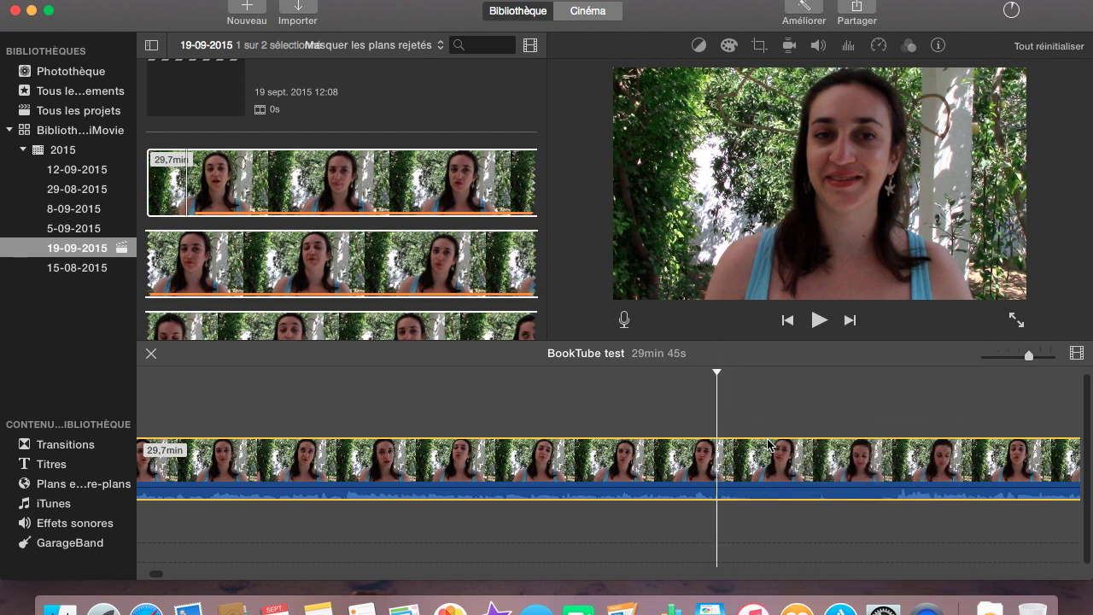
Split the second piece at 34,2 s and delete the short middle piece between the two splits
left_click(896, 474)
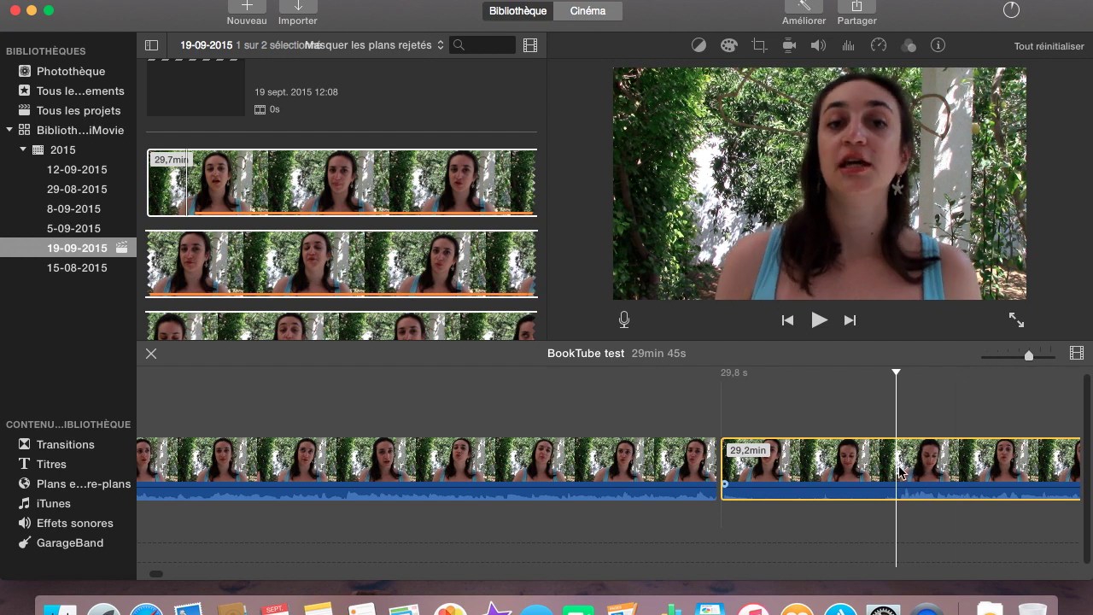
right_click(897, 468)
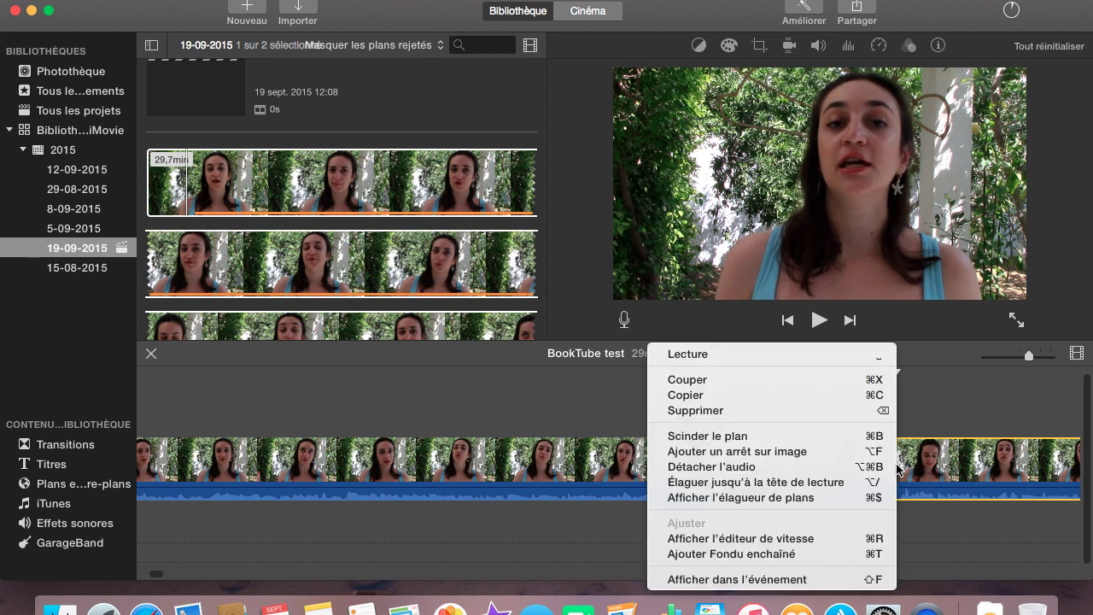
left_click(855, 434)
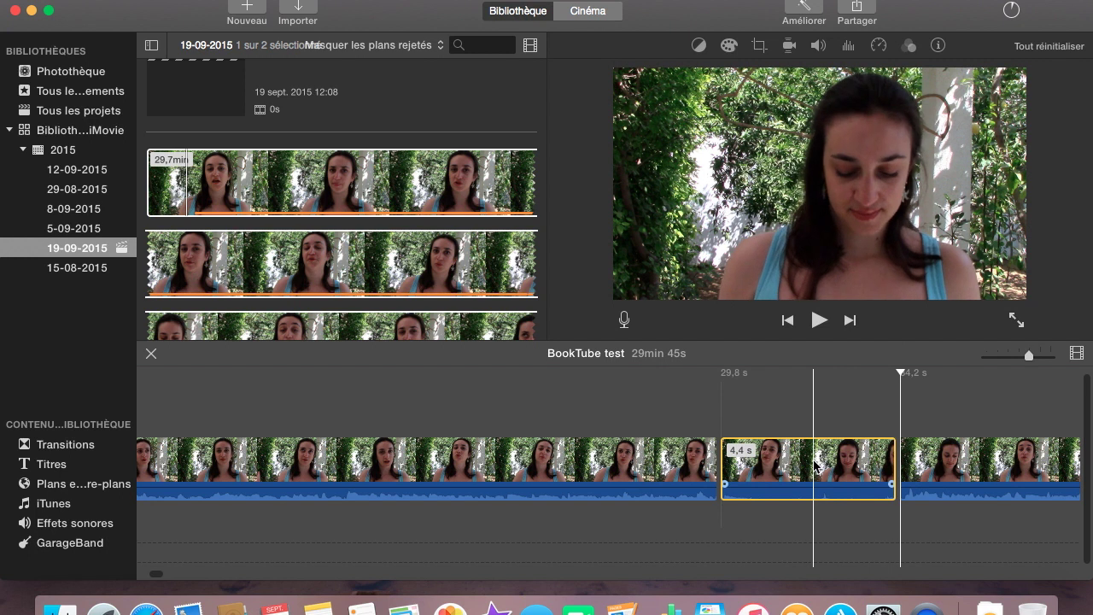
key("Delete")
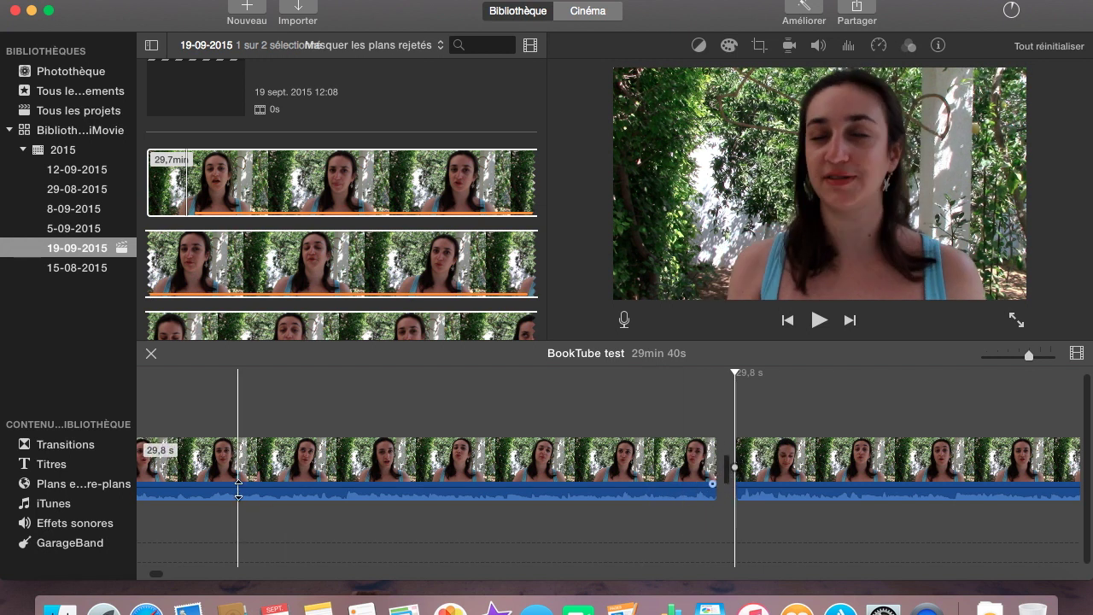
Add a "Fondu au blanc" transition between the two remaining timeline pieces
left_click(67, 445)
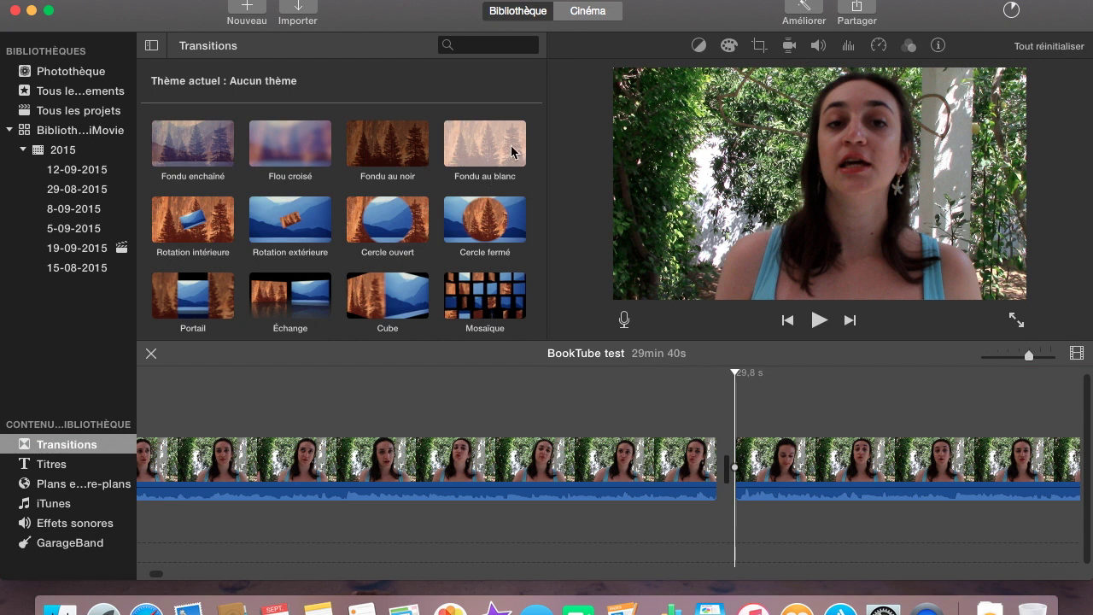
scroll(318, 244, "down", 3)
scroll(314, 237, "down", 2)
scroll(314, 237, "up", 5)
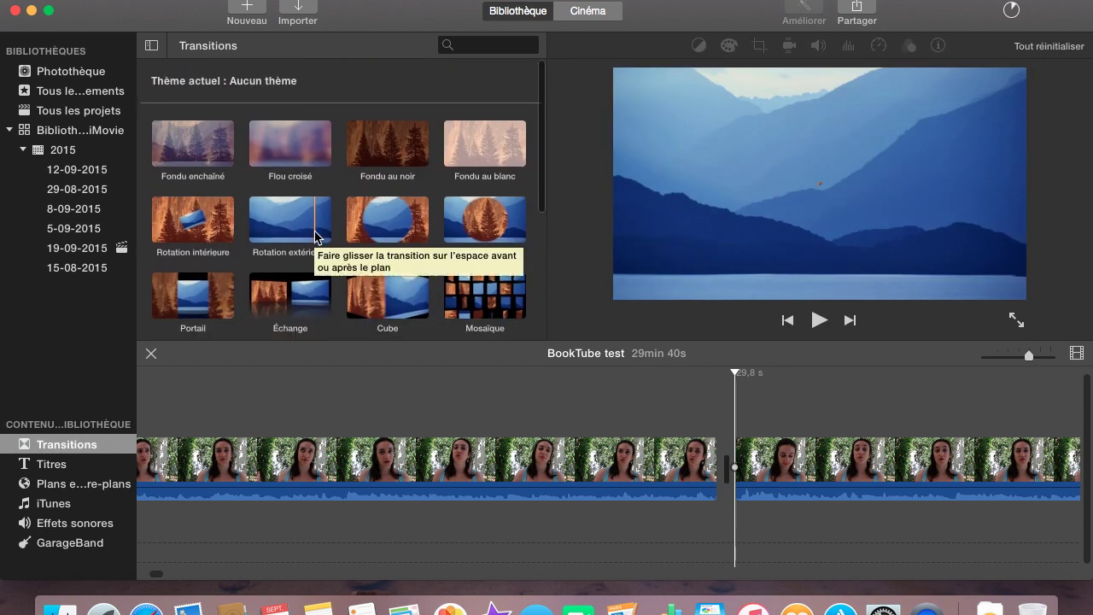
left_click_drag(499, 137, 712, 468)
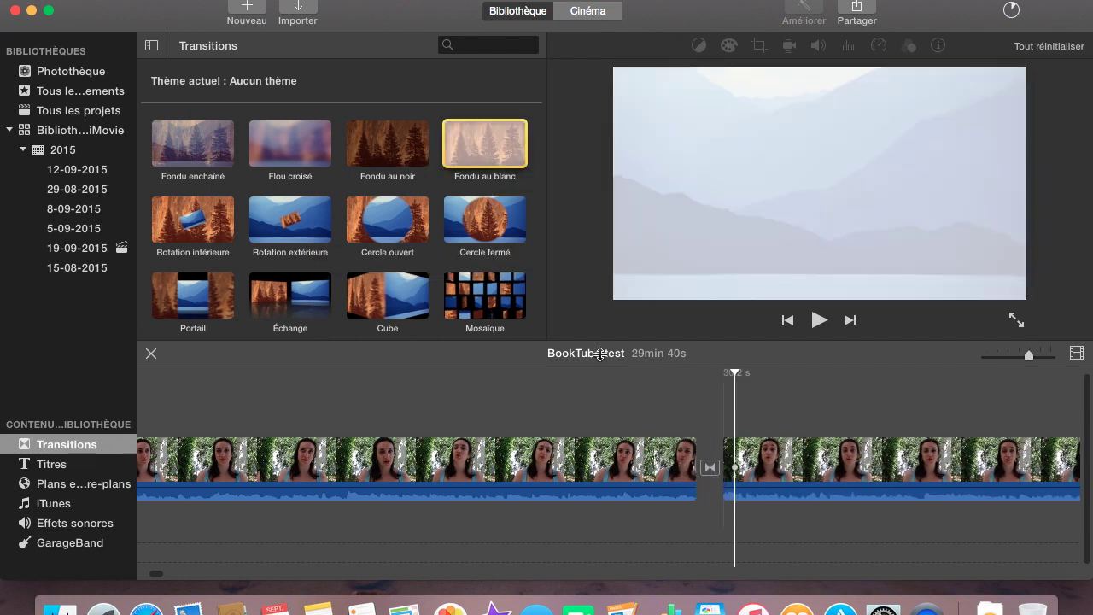
Play the film from shortly before the white fade to check the transition between the two pieces
left_click(536, 478)
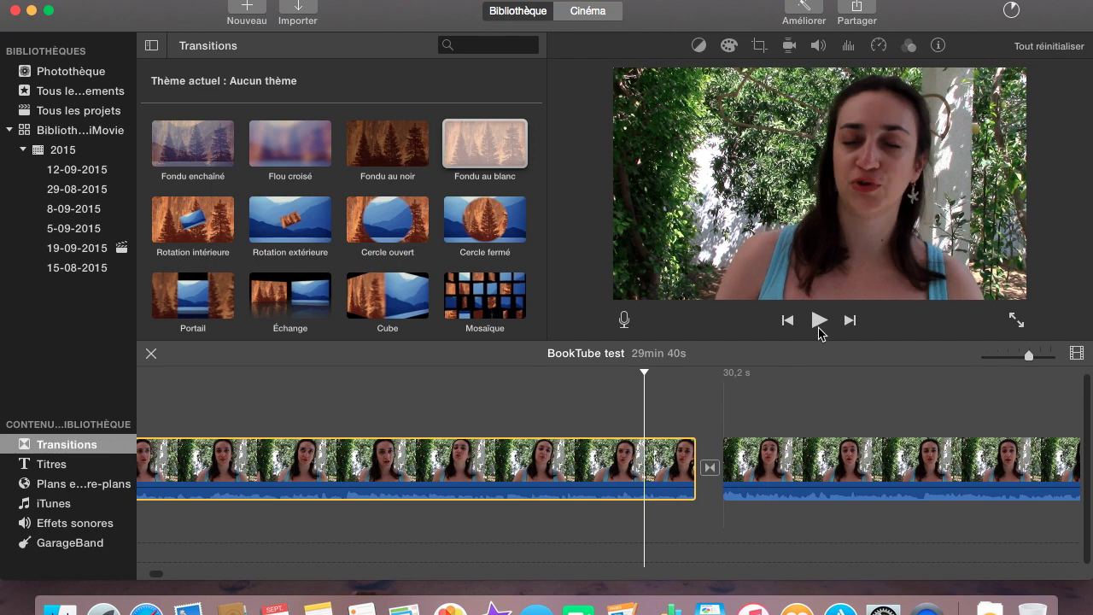
left_click(816, 325)
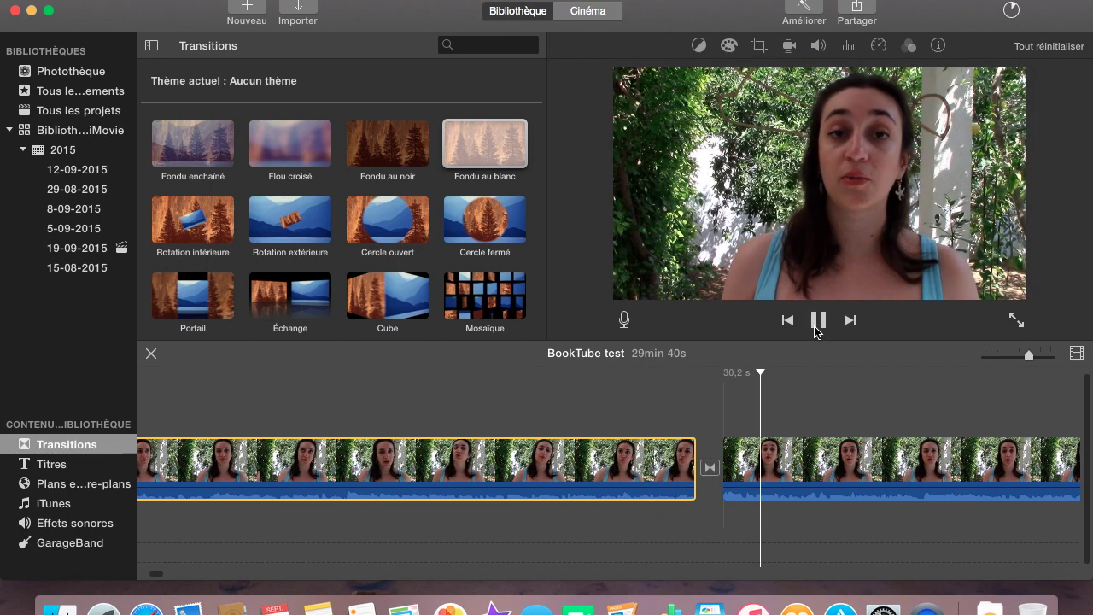
left_click(817, 321)
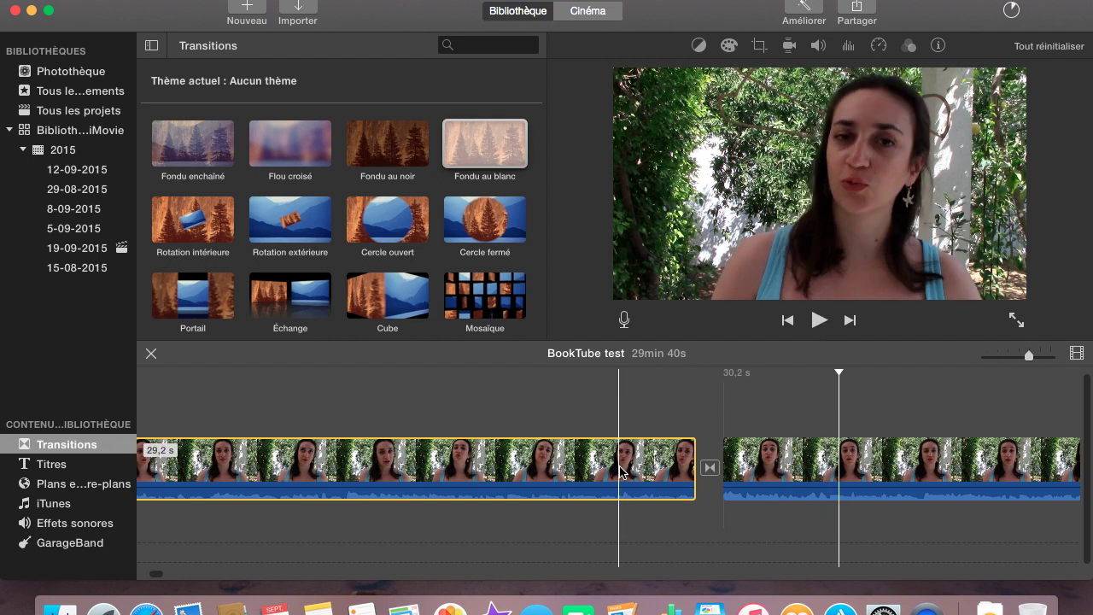
key("Delete")
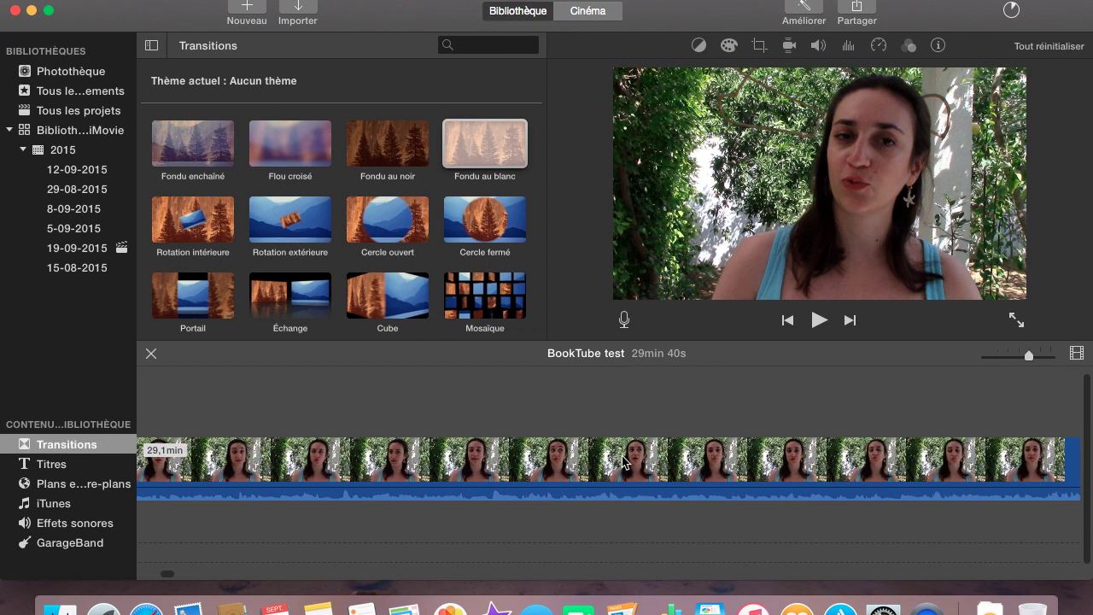
Look over the two timeline pieces of the film and the white fade between them
key("super+z")
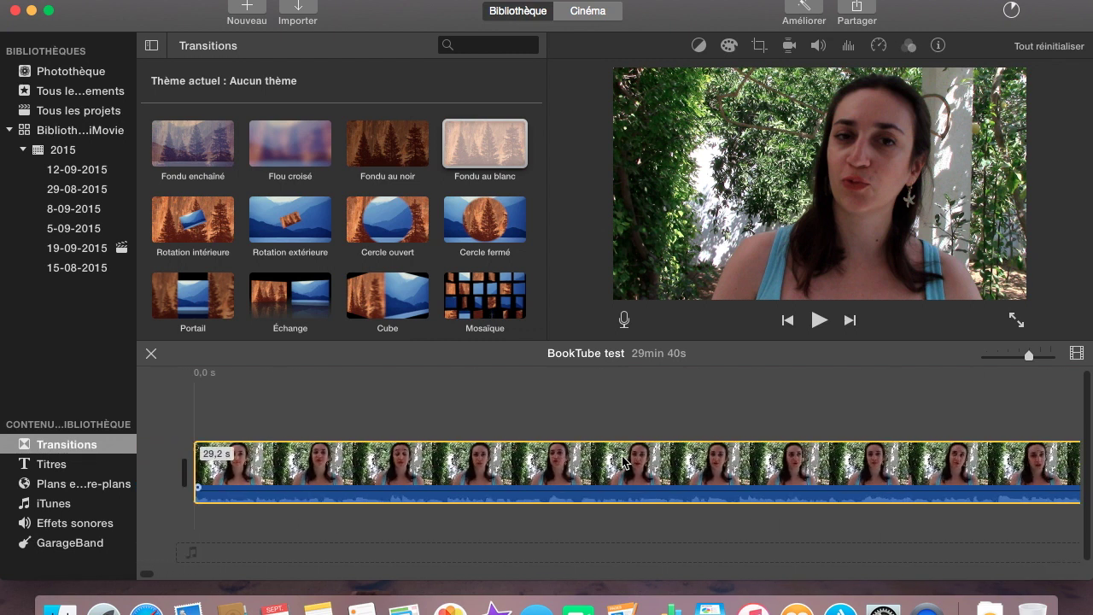
scroll(623, 461, "right", 5)
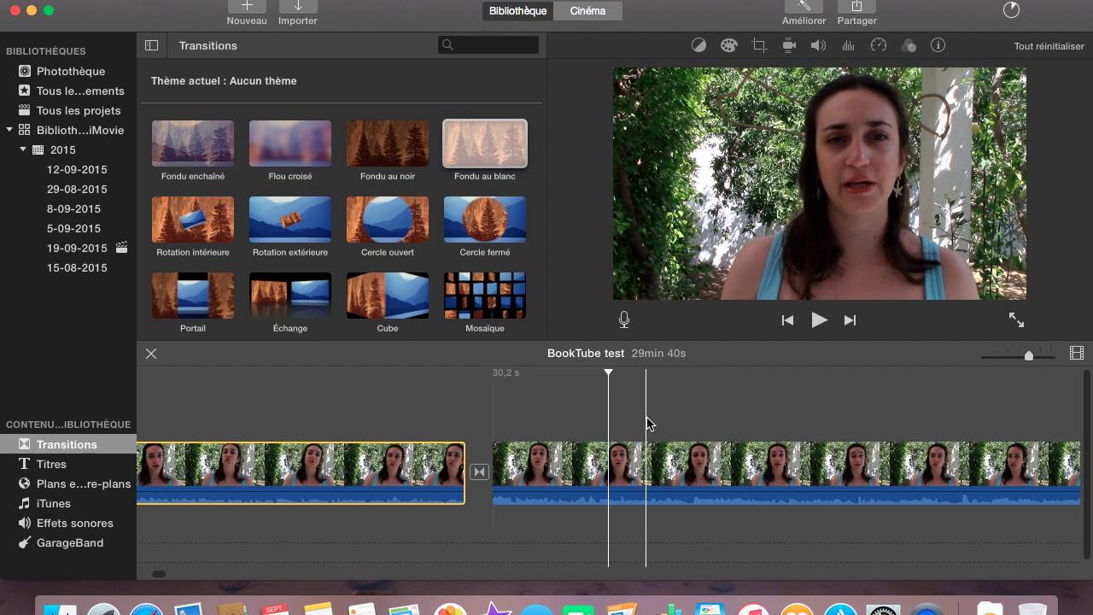
scroll(388, 462, "left", 5)
scroll(388, 462, "right", 10)
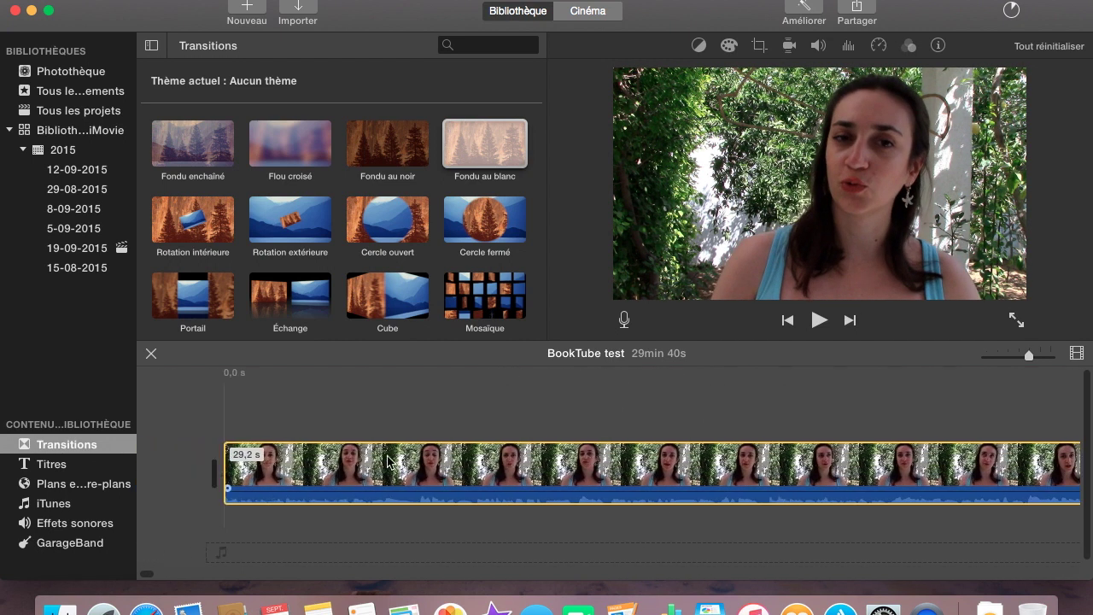
scroll(389, 461, "right", 8)
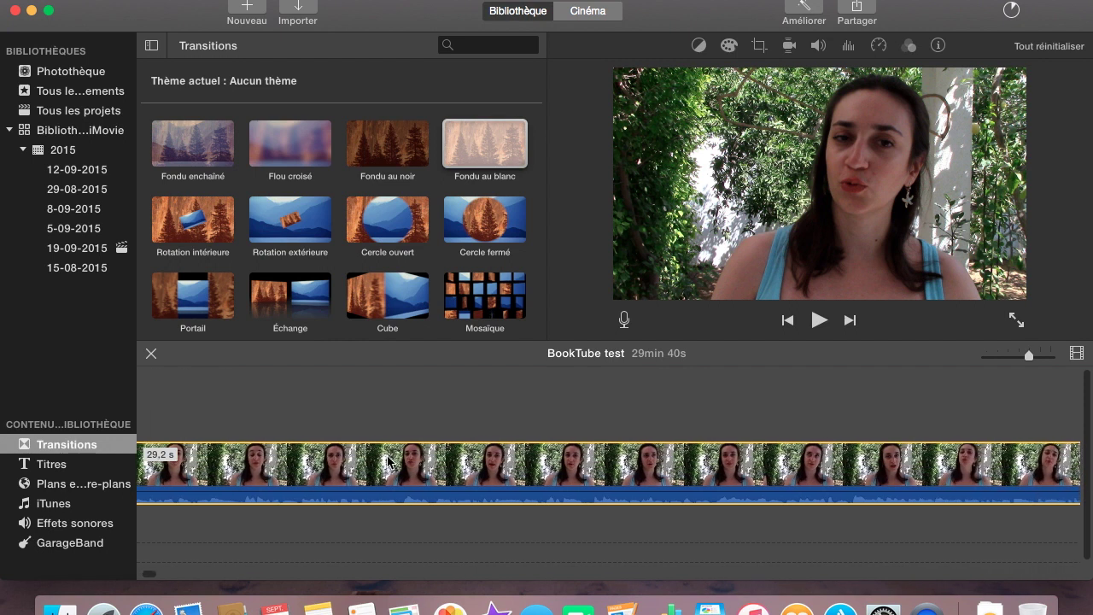
scroll(388, 461, "right", 5)
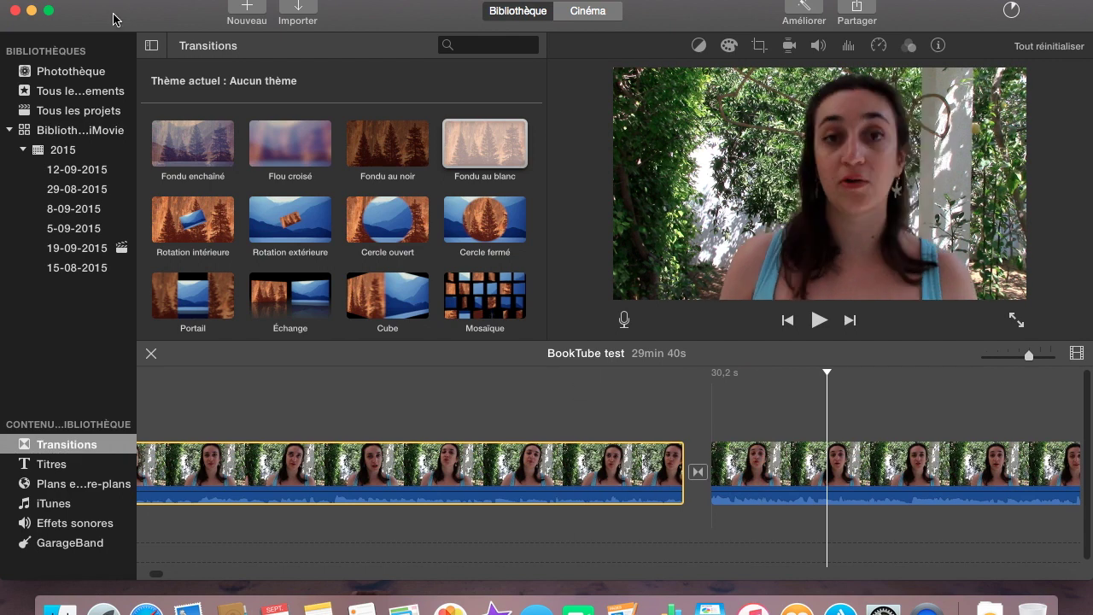
Open the media import window, close it again, and browse the footage of the 19-09-2015 event
left_click(299, 11)
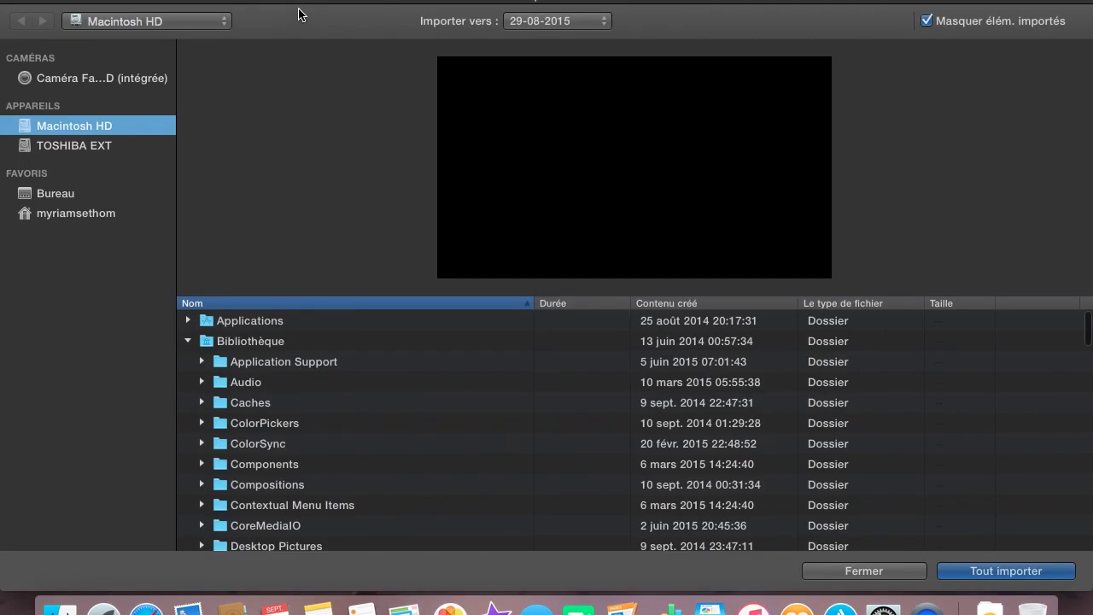
left_click(12, 3)
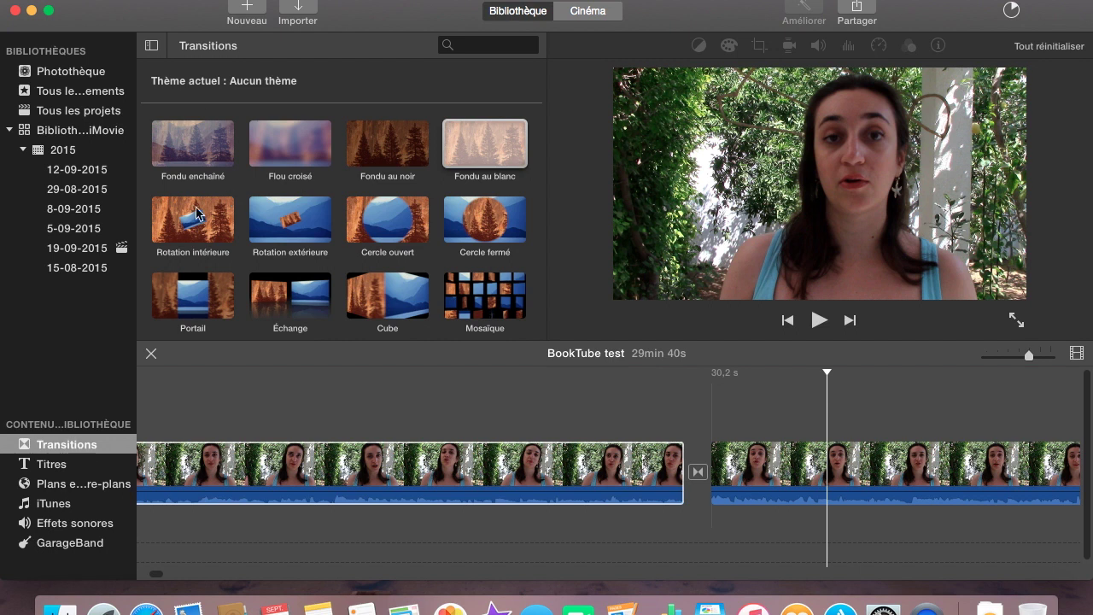
left_click(99, 254)
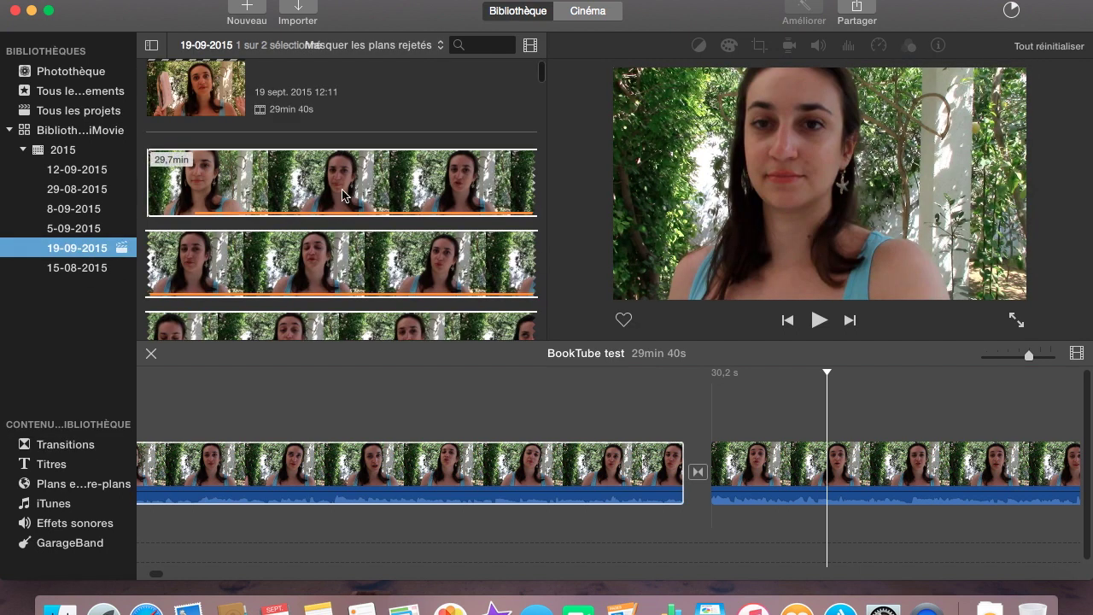
scroll(331, 245, "down", 5)
scroll(333, 244, "up", 3)
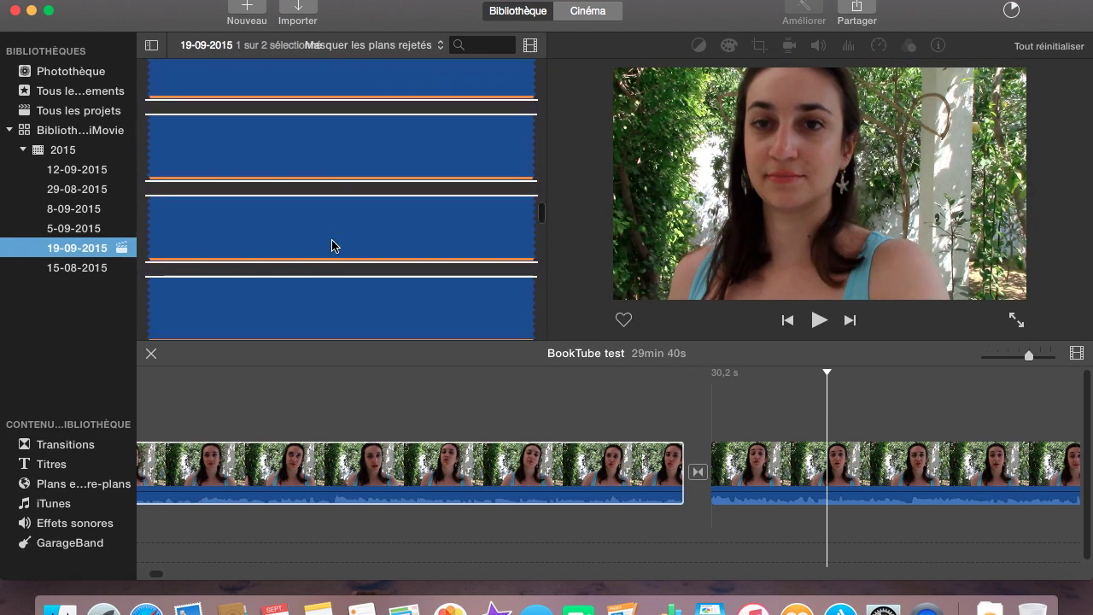
left_click(357, 205)
Select the timeline piece that follows the white fade and place the playhead inside it
left_click(586, 518)
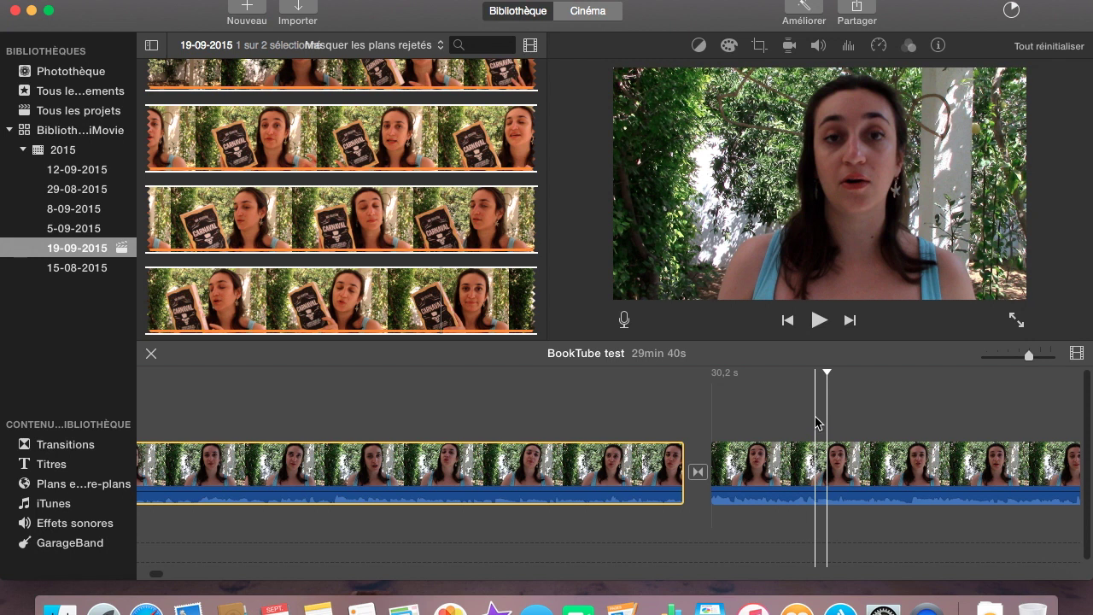
left_click(754, 417)
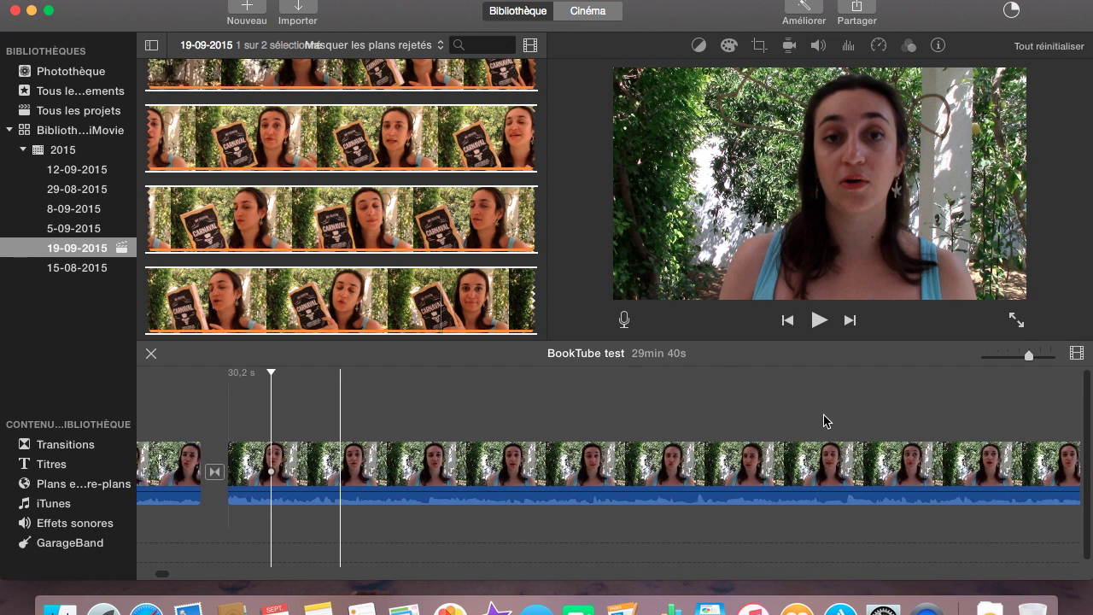
key("super+z")
left_click(760, 481)
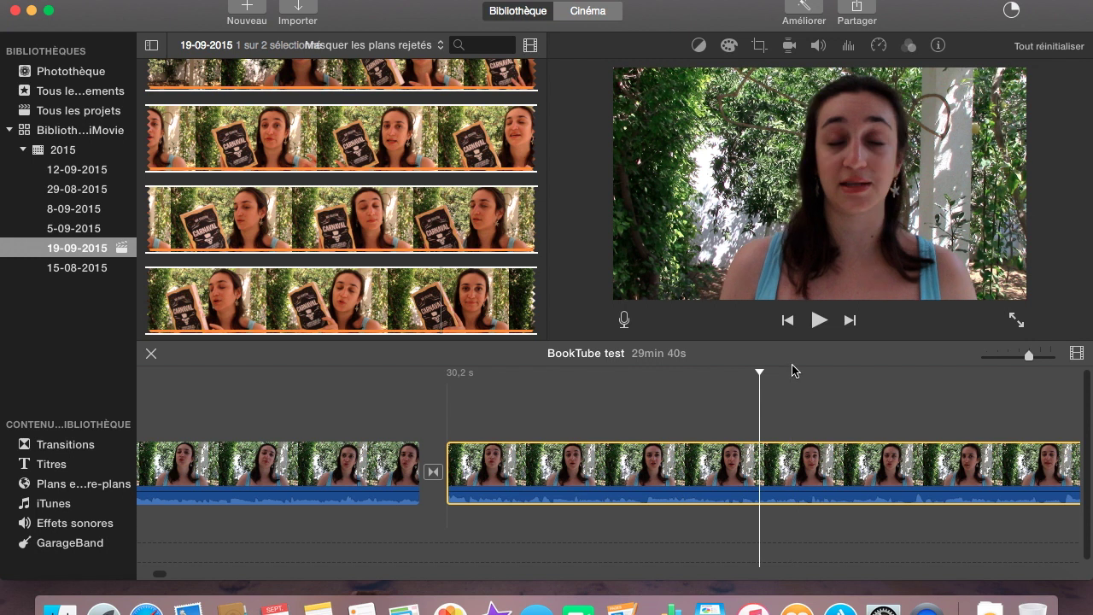
Export the film as a video and audio file at 1280 x 720 with Élevé quality, saved as "BookTube test"
left_click(858, 11)
left_click(925, 197)
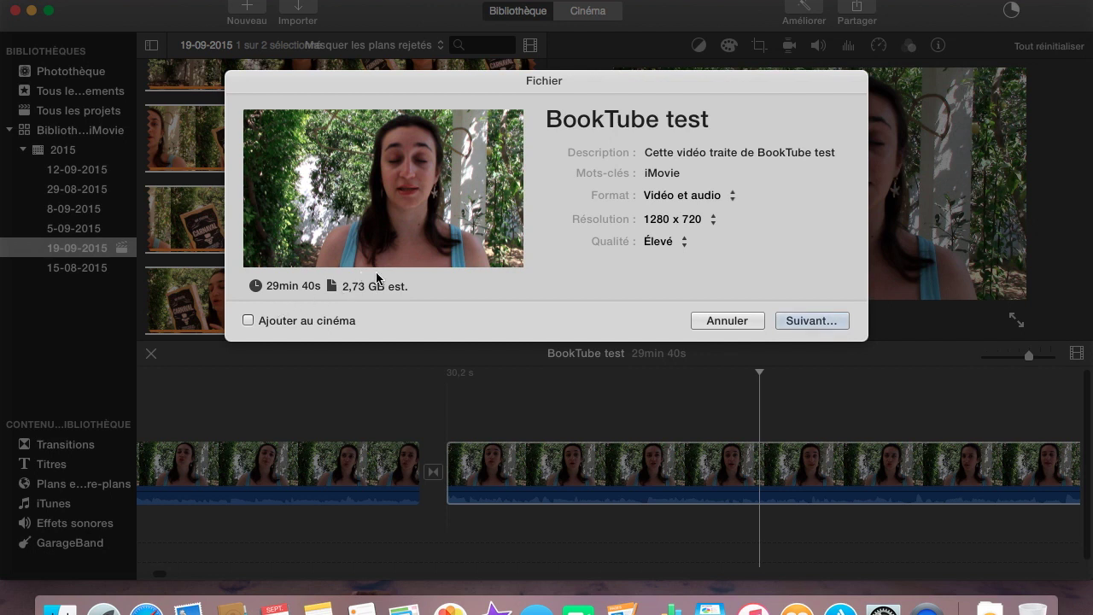
left_click(708, 224)
left_click(707, 224)
left_click(811, 321)
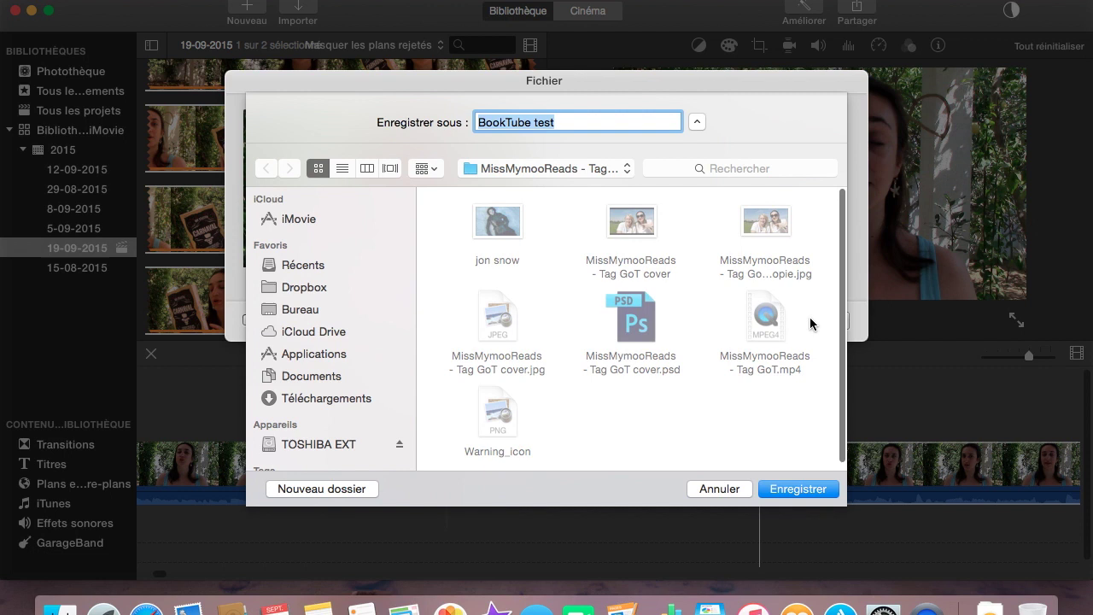
left_click(571, 122)
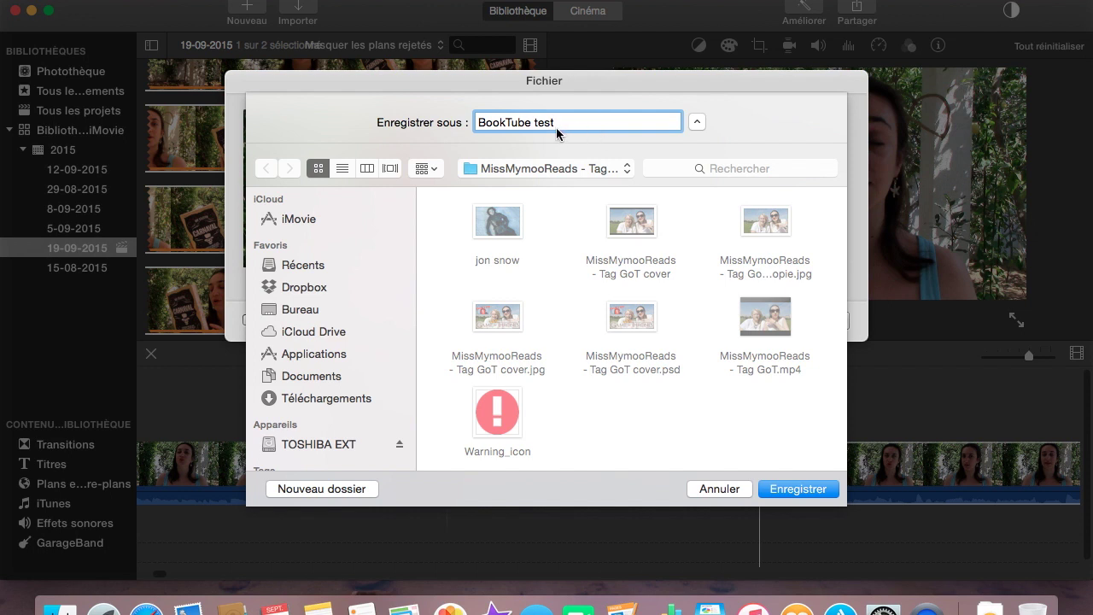
left_click(794, 494)
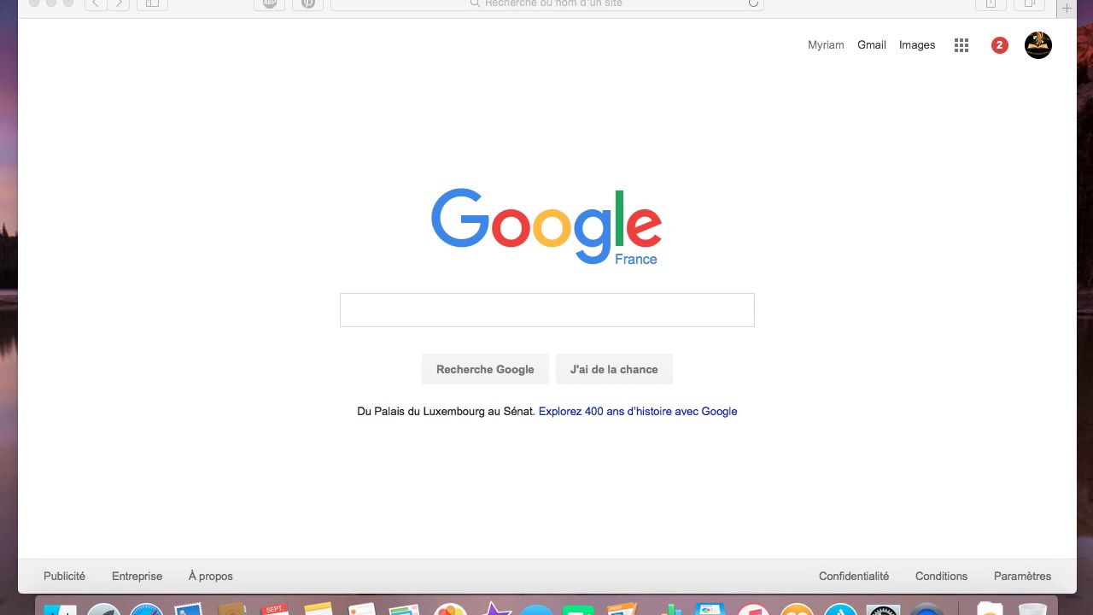
Open iconarchive.com in Safari and look over its home page
left_click(524, 8)
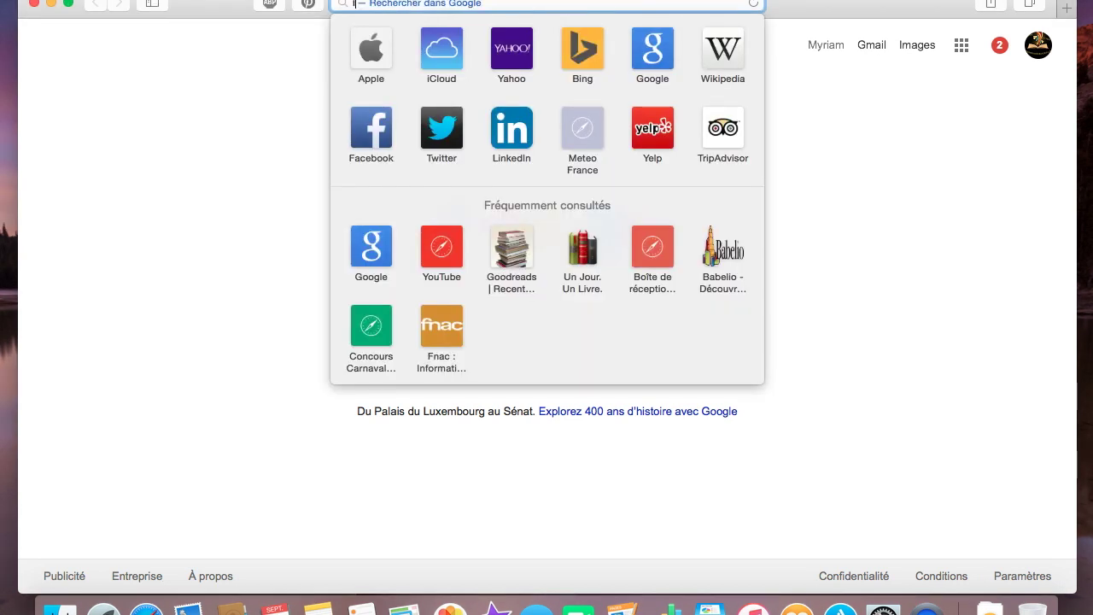
type("iconarchive.com")
key("Return")
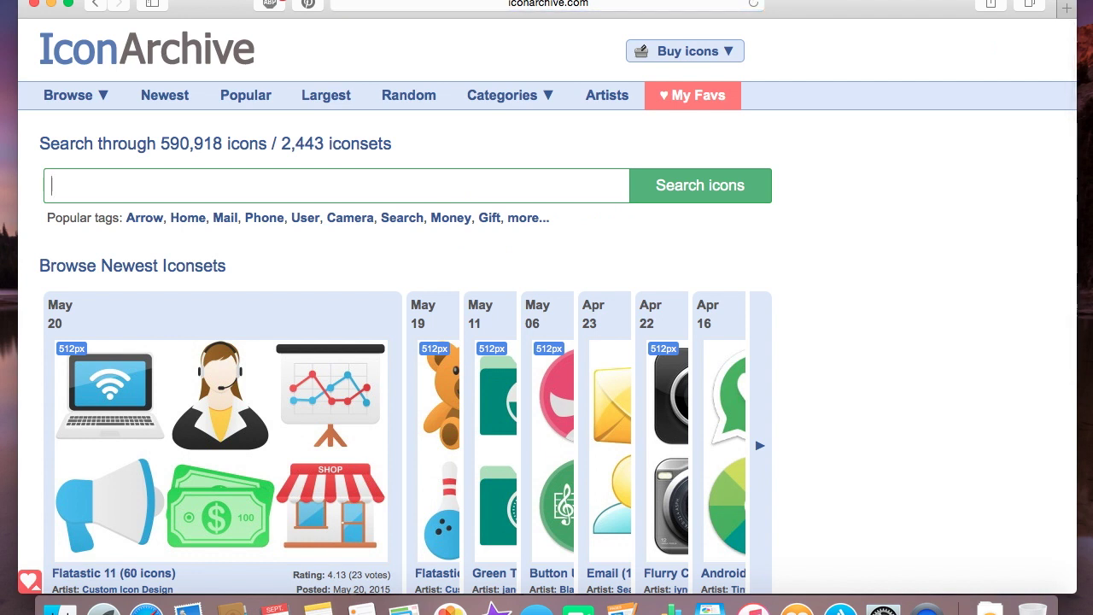
scroll(359, 219, "down", 5)
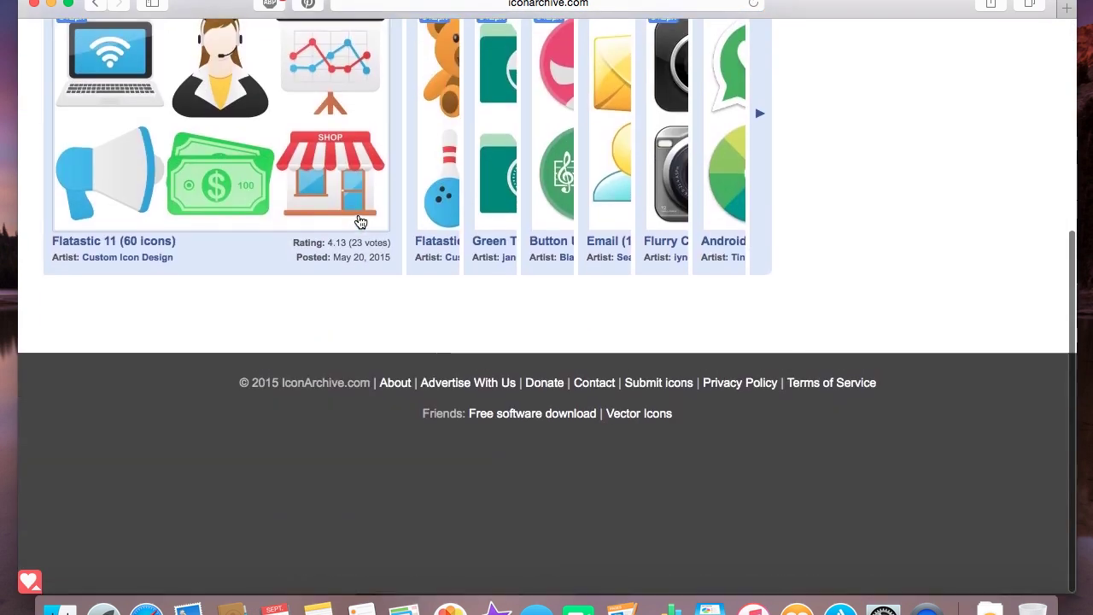
scroll(358, 221, "up", 5)
scroll(360, 219, "up", 1)
left_click(78, 99)
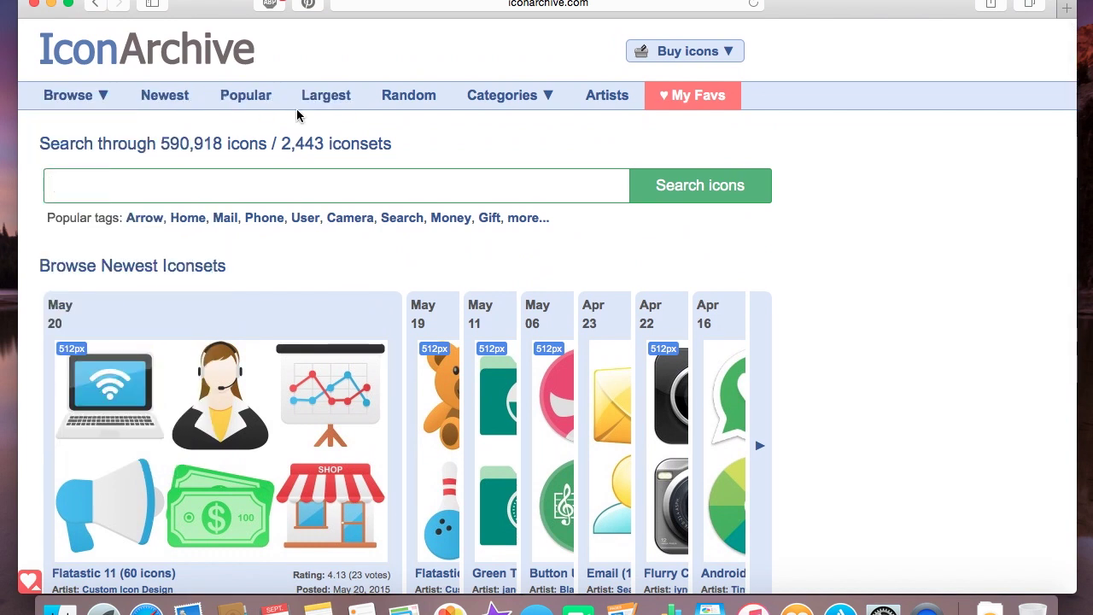
Open the Free Cute Shaded Social icon set from the Social Network Icons category
mouse_move(509, 95)
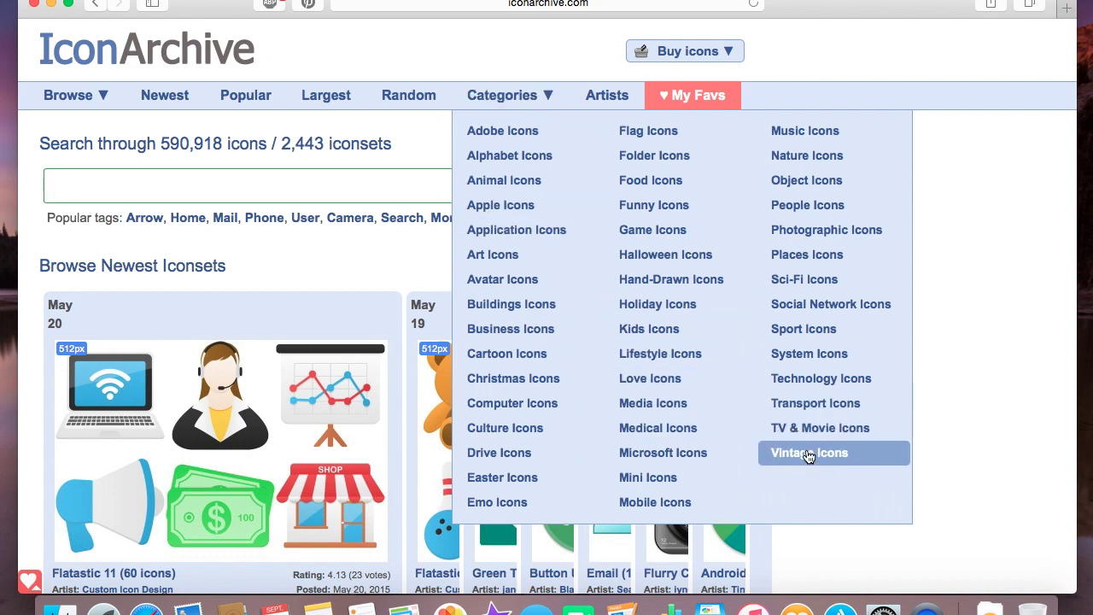
left_click(822, 314)
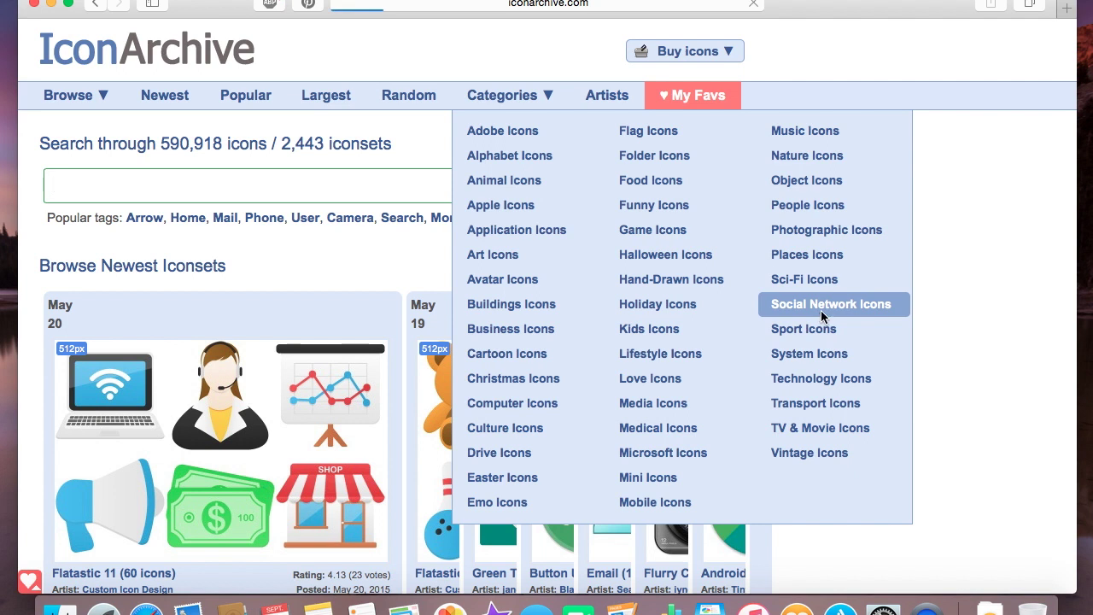
scroll(364, 357, "down", 2)
scroll(364, 357, "down", 5)
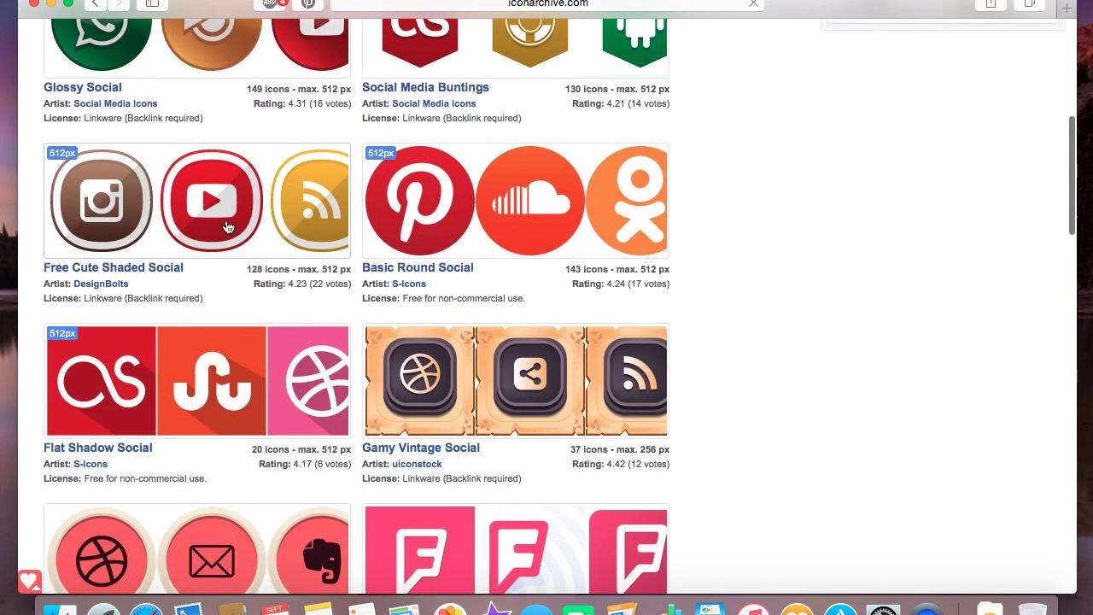
left_click(228, 227)
Find the blue Facebook icon in the set and open its PNG version
scroll(552, 330, "down", 10)
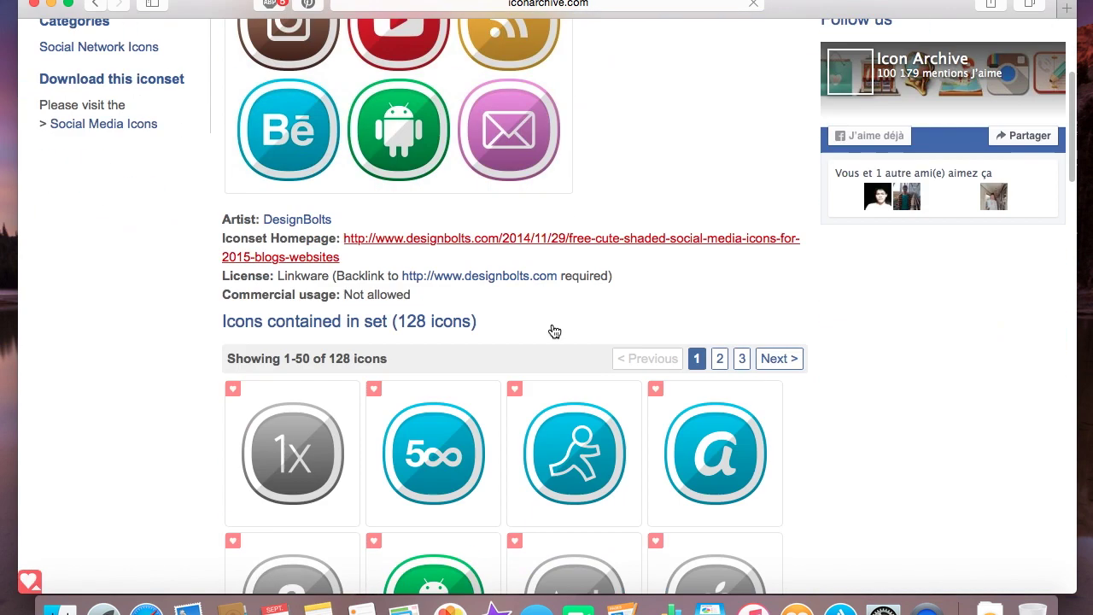
scroll(552, 329, "up", 5)
scroll(552, 329, "down", 10)
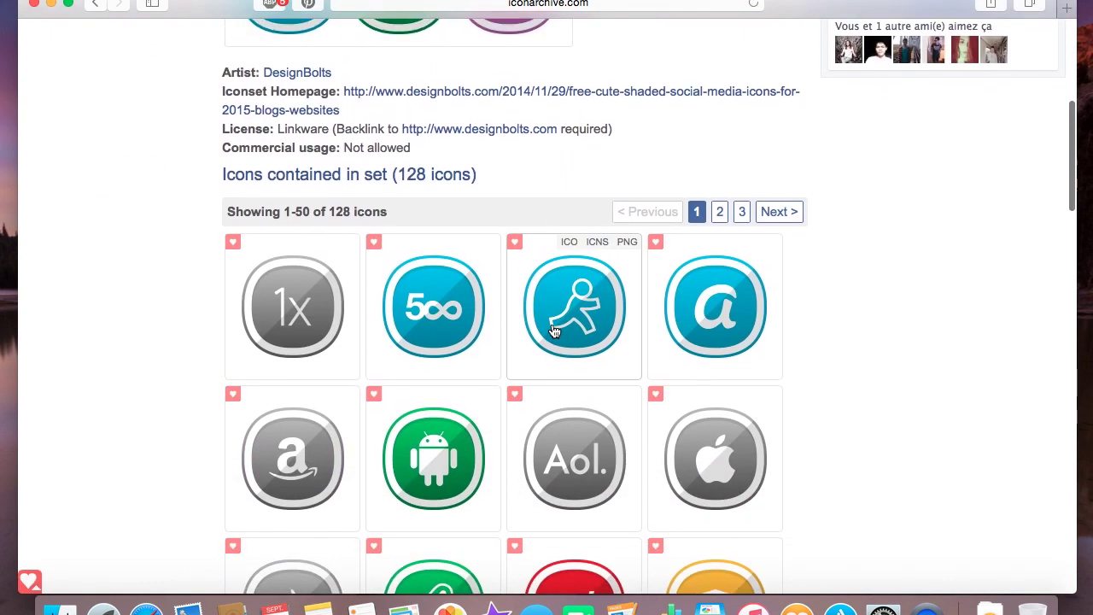
scroll(552, 329, "down", 10)
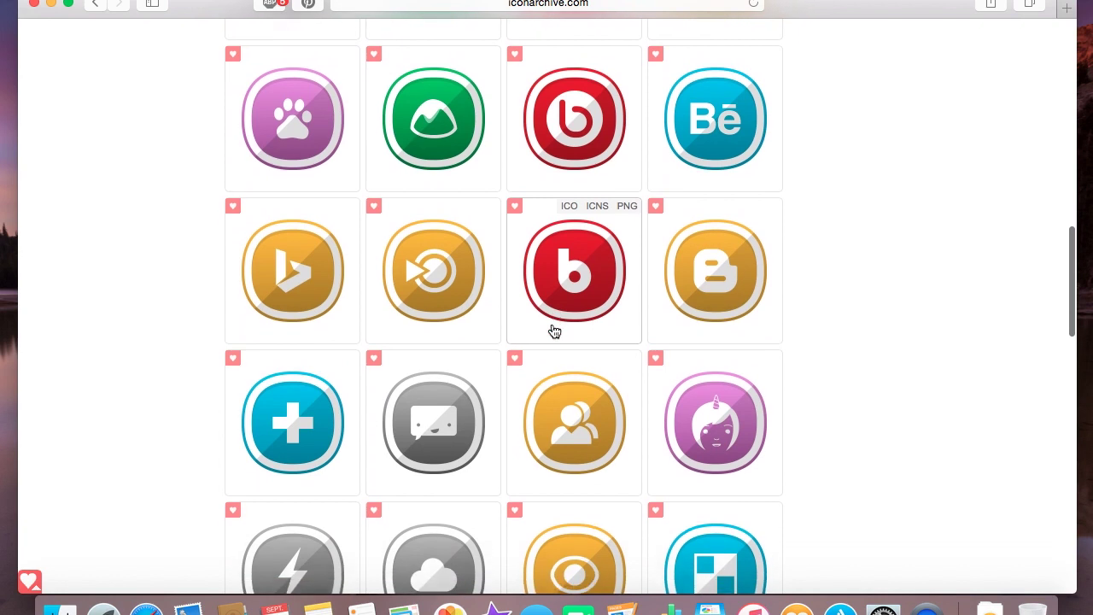
scroll(554, 331, "down", 5)
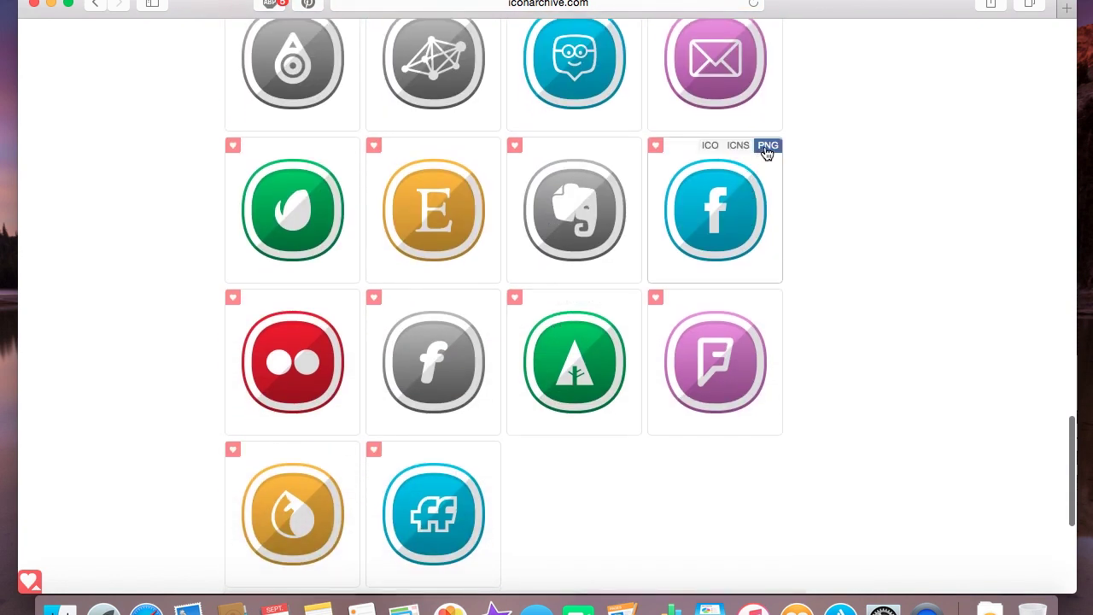
left_click(767, 147)
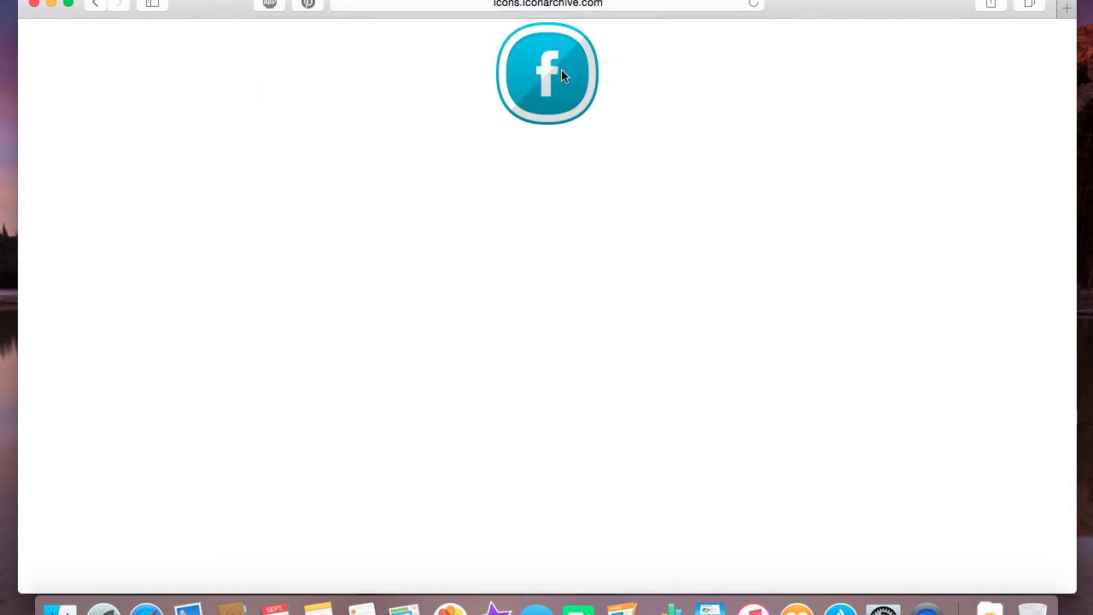
Save the icon image as "Facebook-icon" in the "dossier sans titre" folder inside "épisode 3"
right_click(561, 70)
left_click(605, 114)
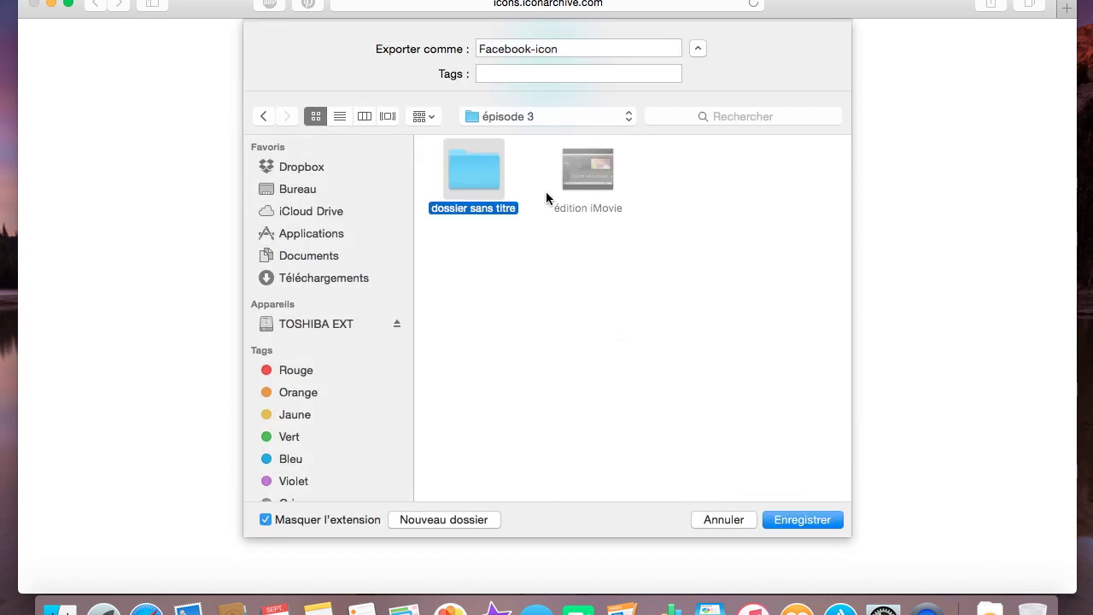
double_click(467, 164)
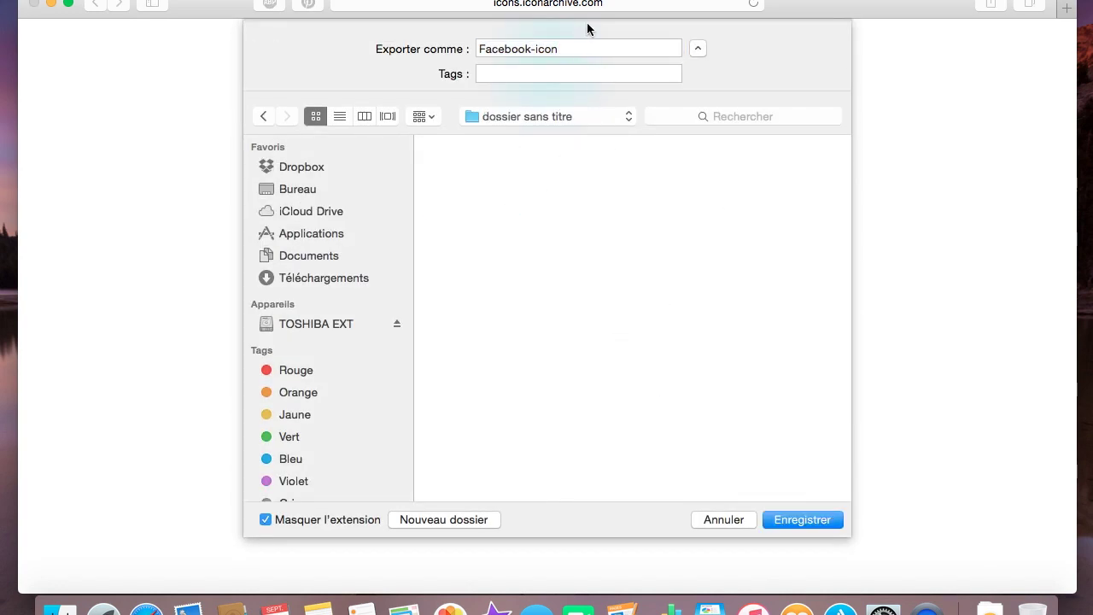
left_click(792, 521)
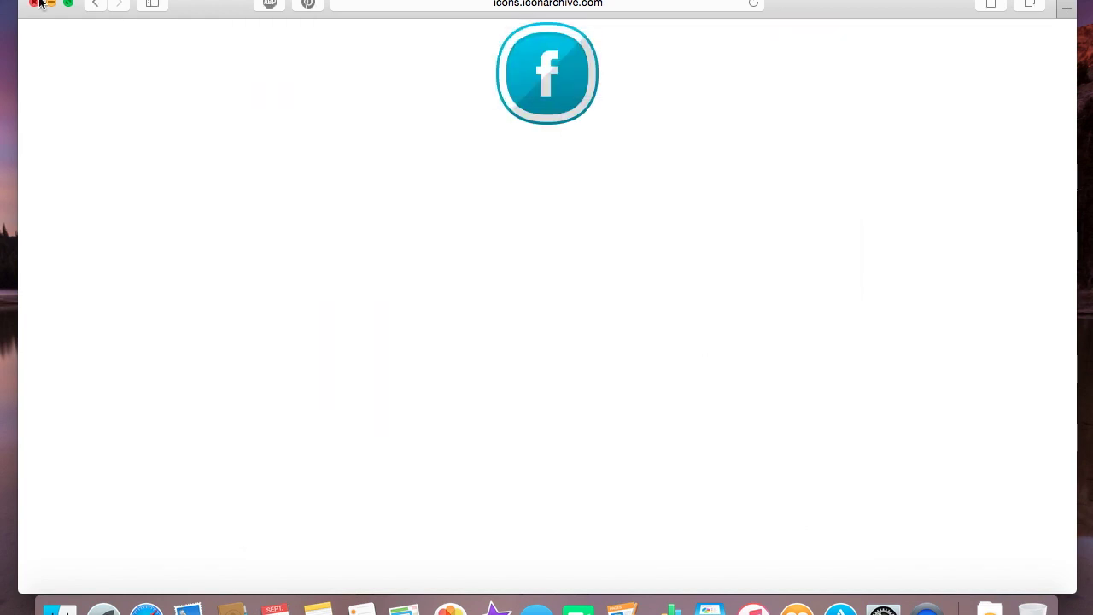
Return to the icon set's page and look through the remaining icons on it
left_click(98, 3)
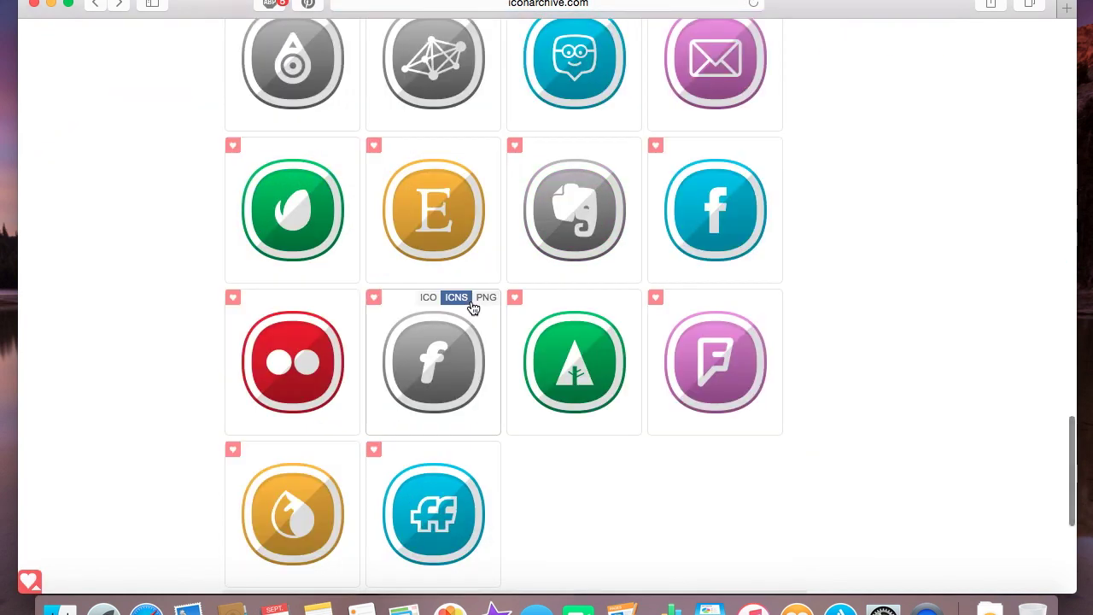
scroll(487, 493, "down", 5)
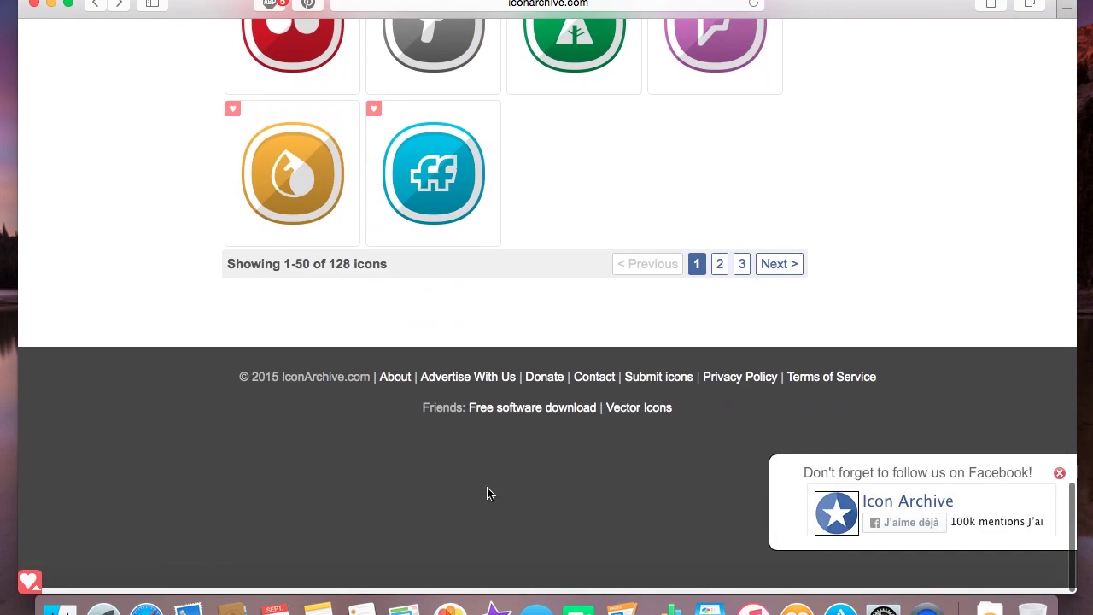
scroll(473, 414, "up", 4)
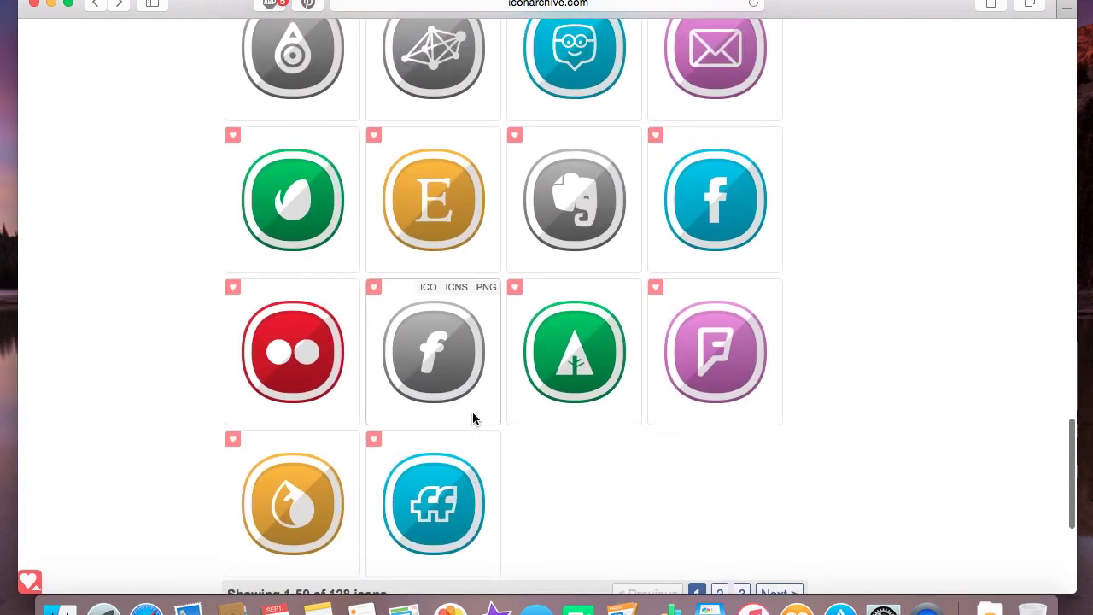